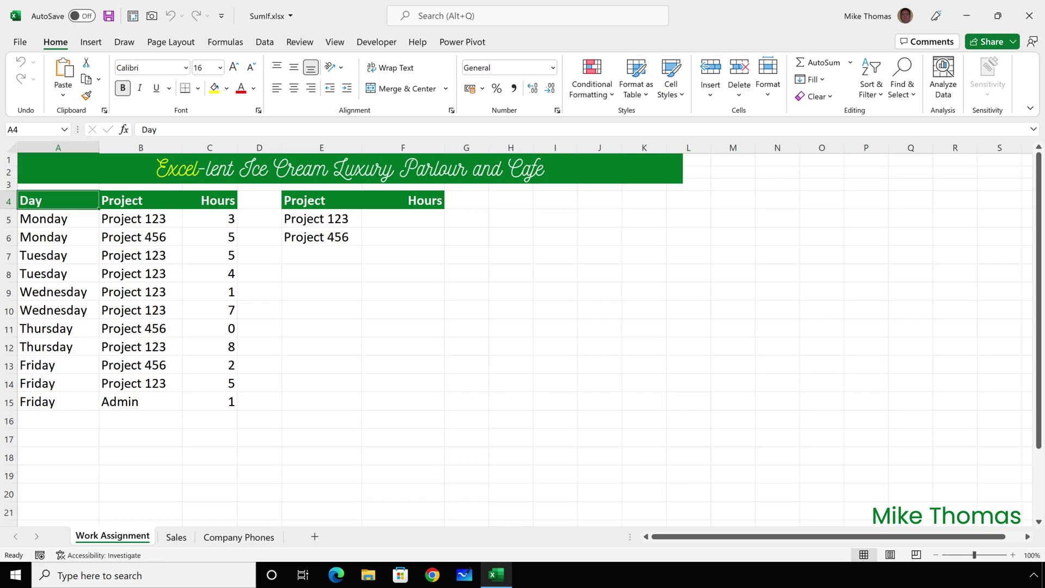
Start a SUMIF formula in F5 with the project cells B5:B15 as the range
click(406, 218)
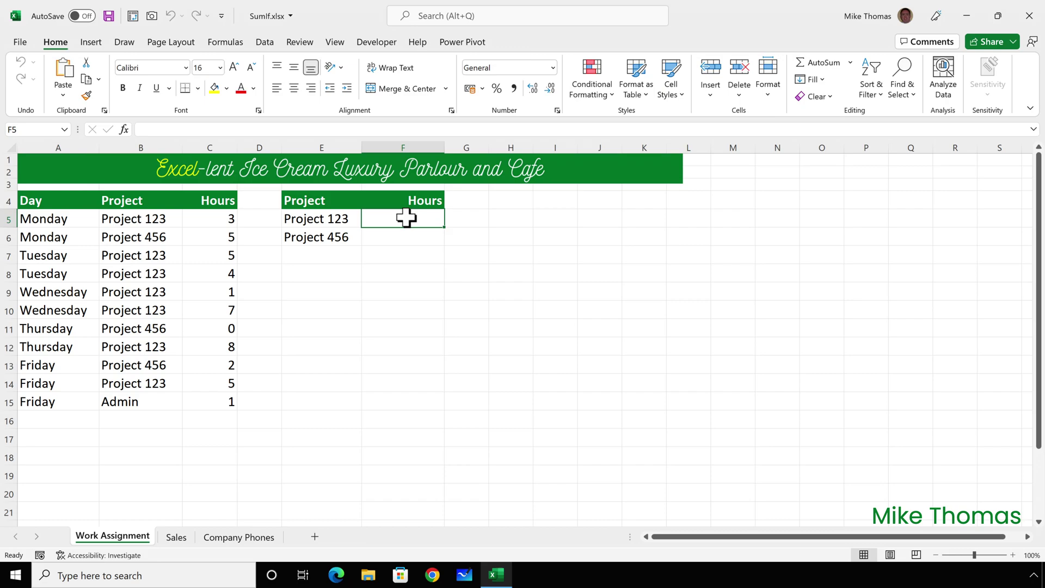
text(=sumif)
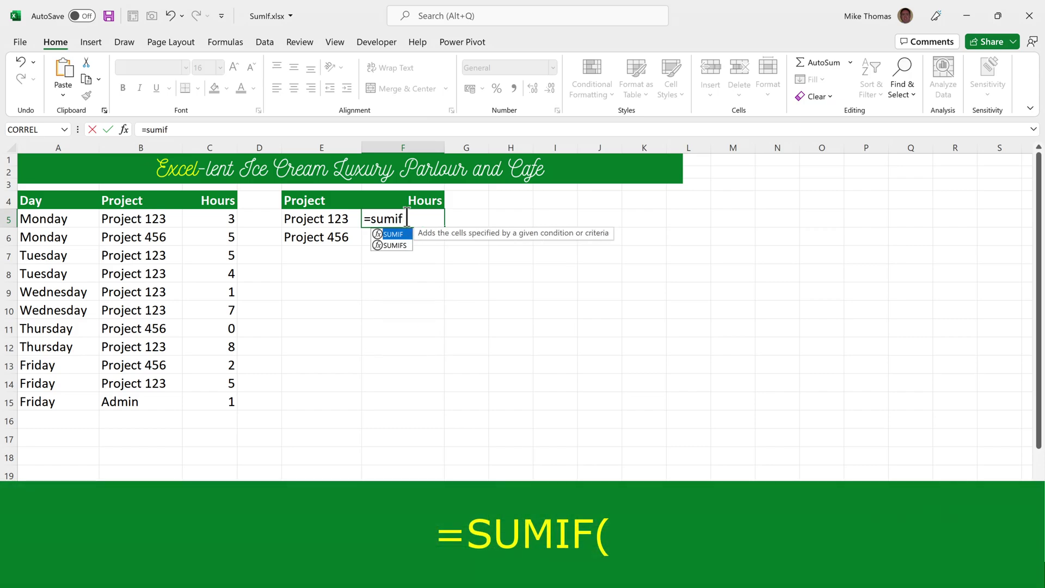
text(()
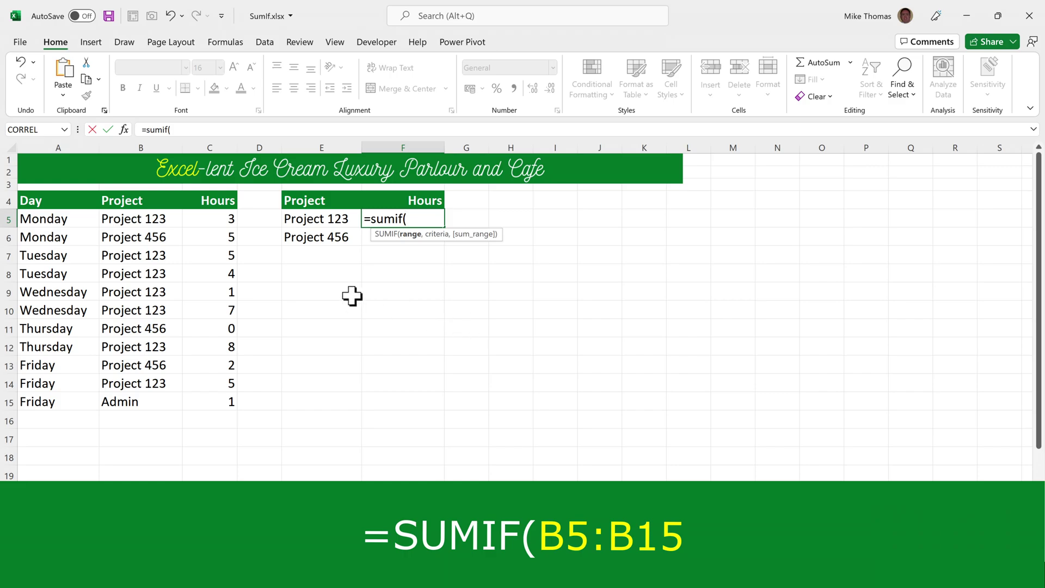
click(158, 221)
drag(156, 231, 148, 402)
text(,)
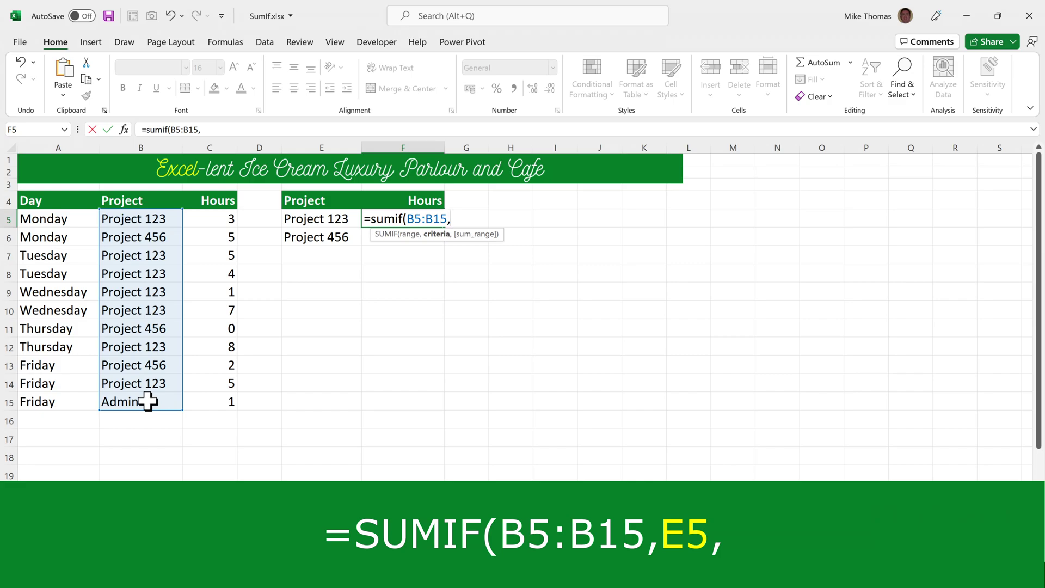
text("Project 123")
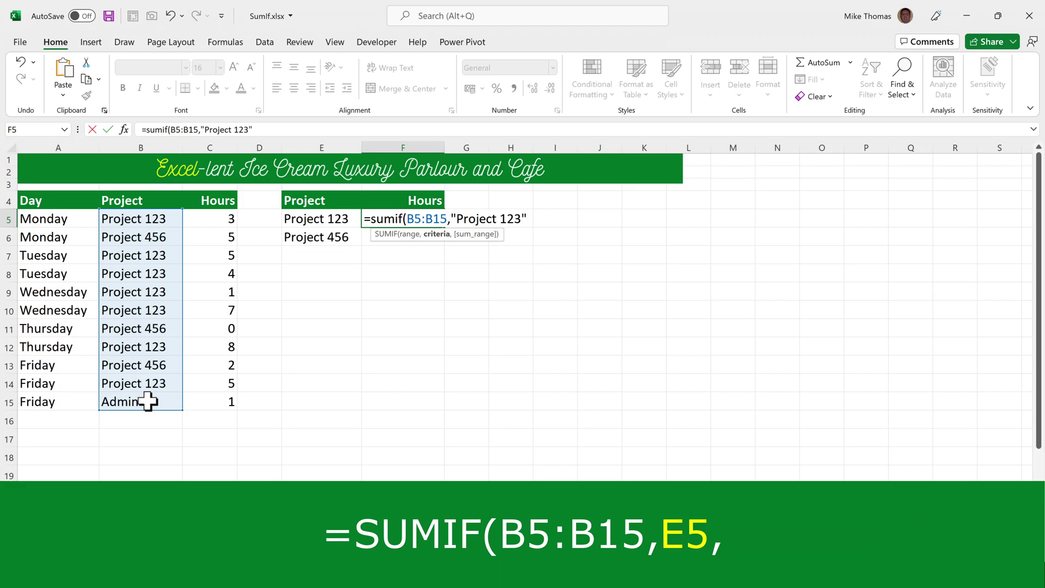
key(BackSpace)
key(BackSpace)
key(BackSpace)
key(BackSpace)
key(BackSpace)
key(BackSpace)
key(BackSpace)
key(BackSpace)
key(BackSpace)
key(BackSpace)
key(BackSpace)
key(BackSpace)
key(BackSpace)
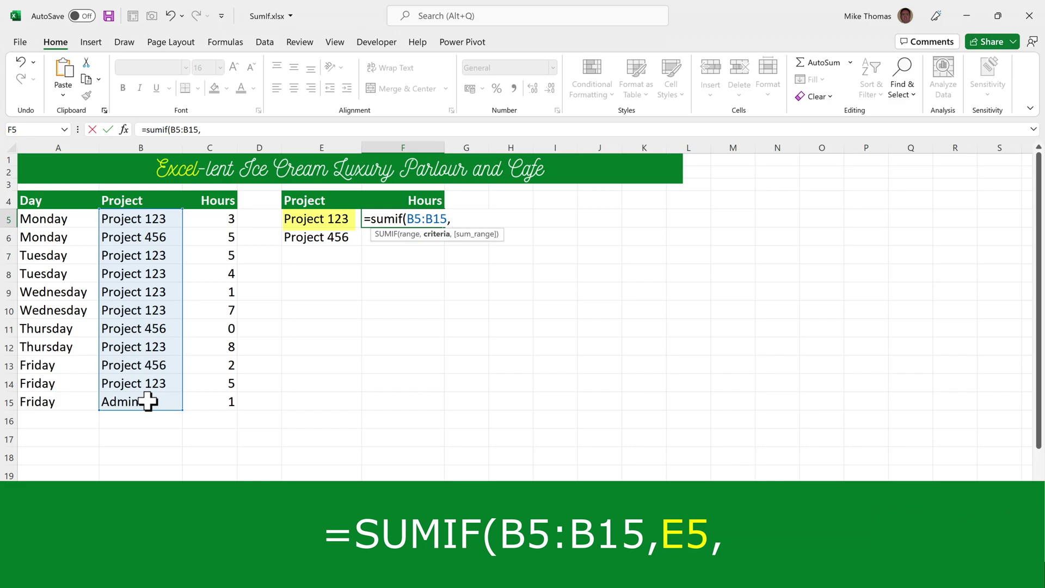
Complete the F5 formula with E5 as the criteria and the hours in C5:C15 as the sum range
click(318, 222)
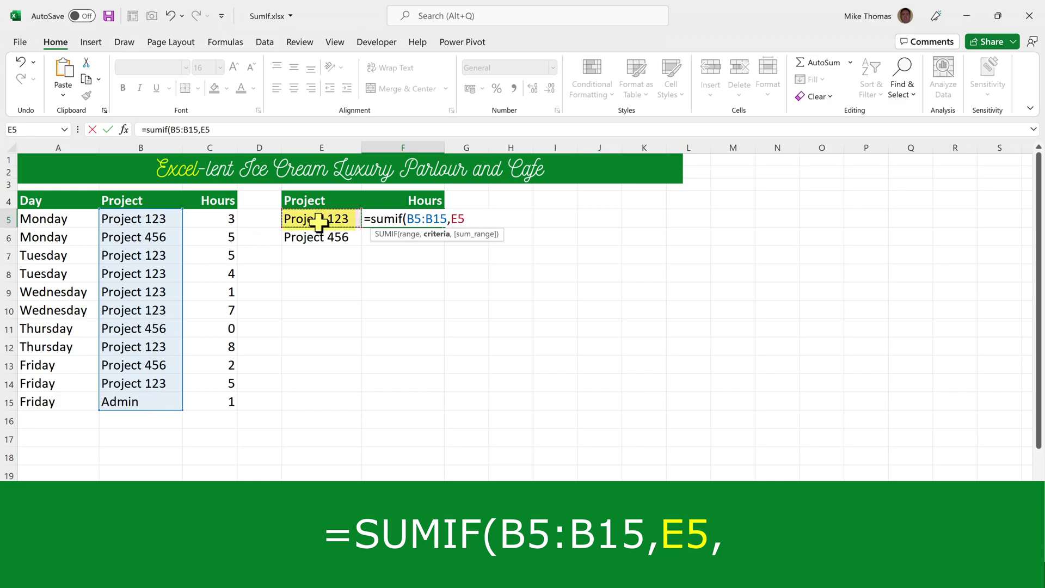
text(,)
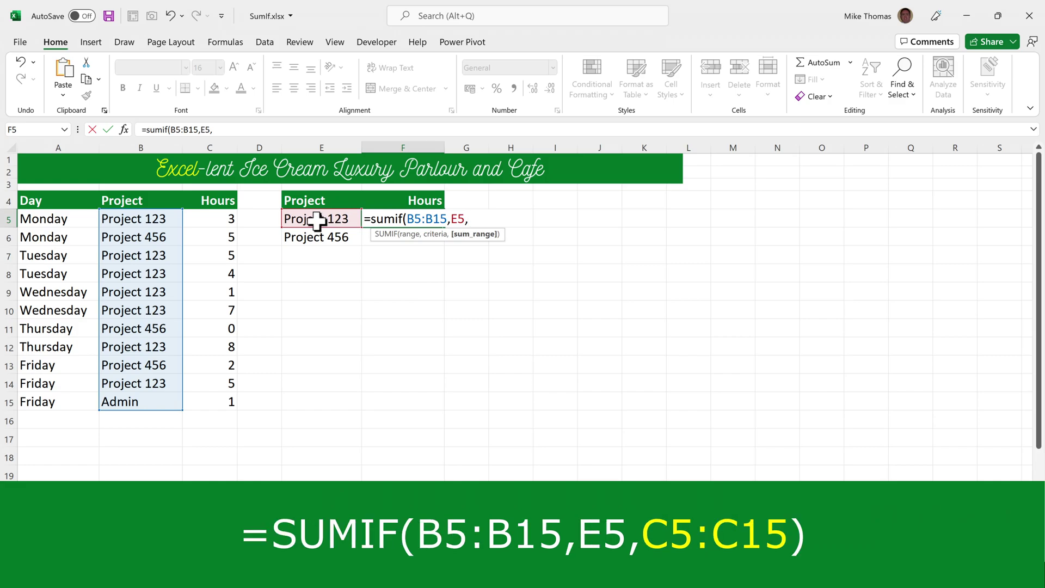
click(223, 227)
drag(223, 229, 222, 398)
key(ctrl+Return)
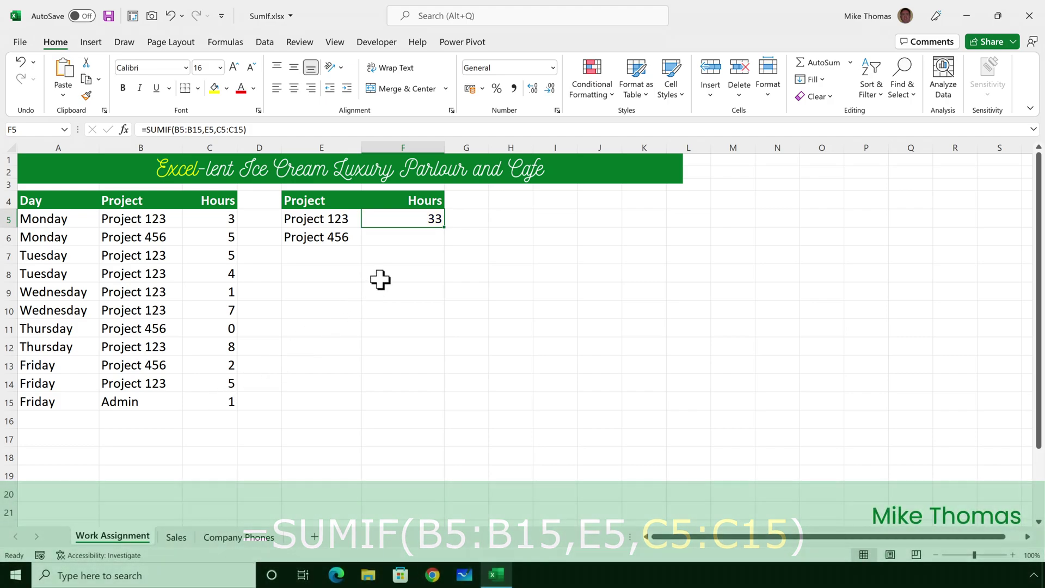
Enter the formula =SUMIF(B5:B15,E6,C5:C15) in F6 to total the hours for Project 456
click(401, 236)
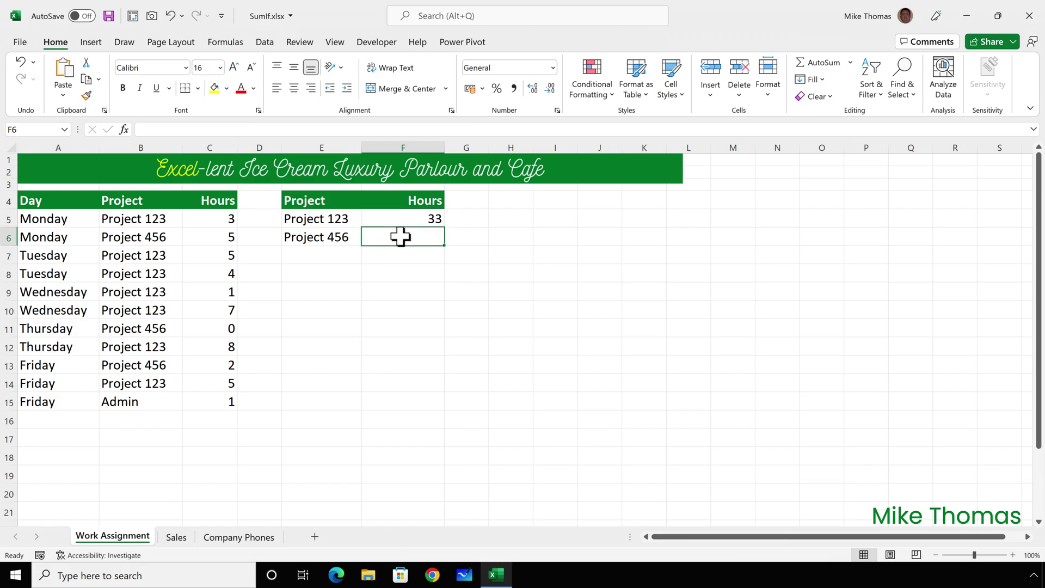
text(=)
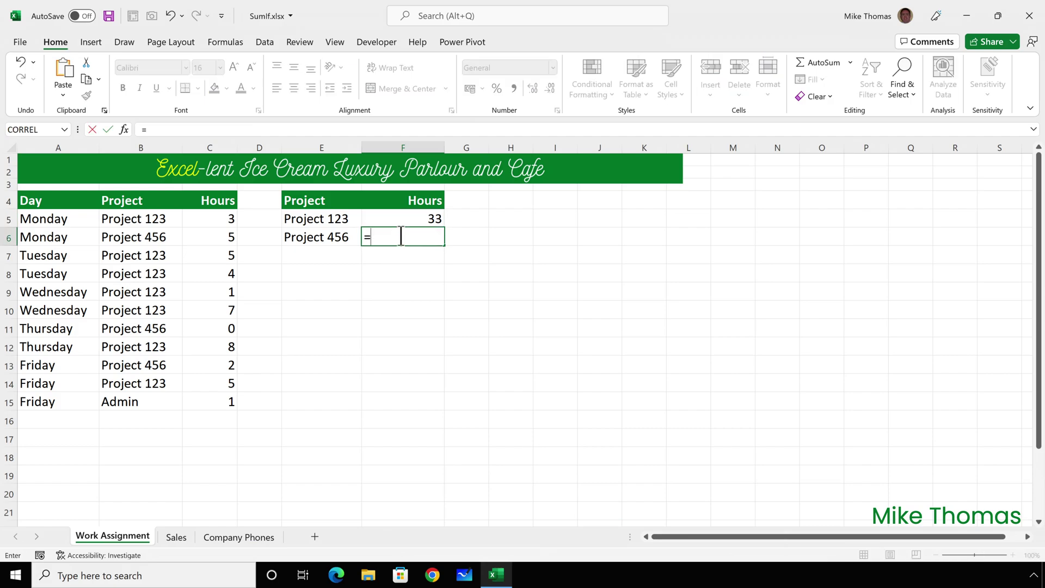
text(sumif()
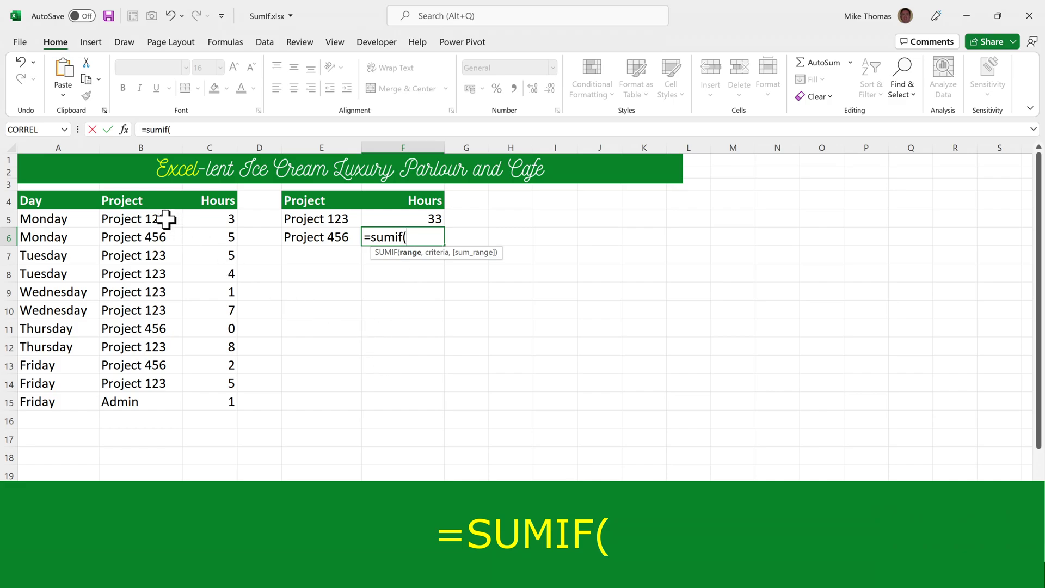
drag(165, 219, 137, 398)
text(,)
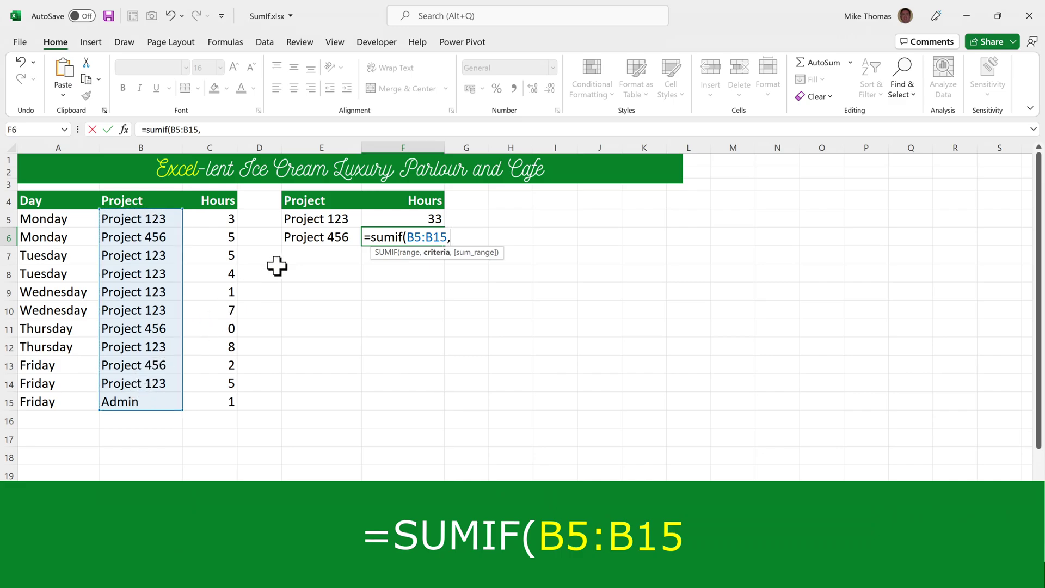
click(322, 236)
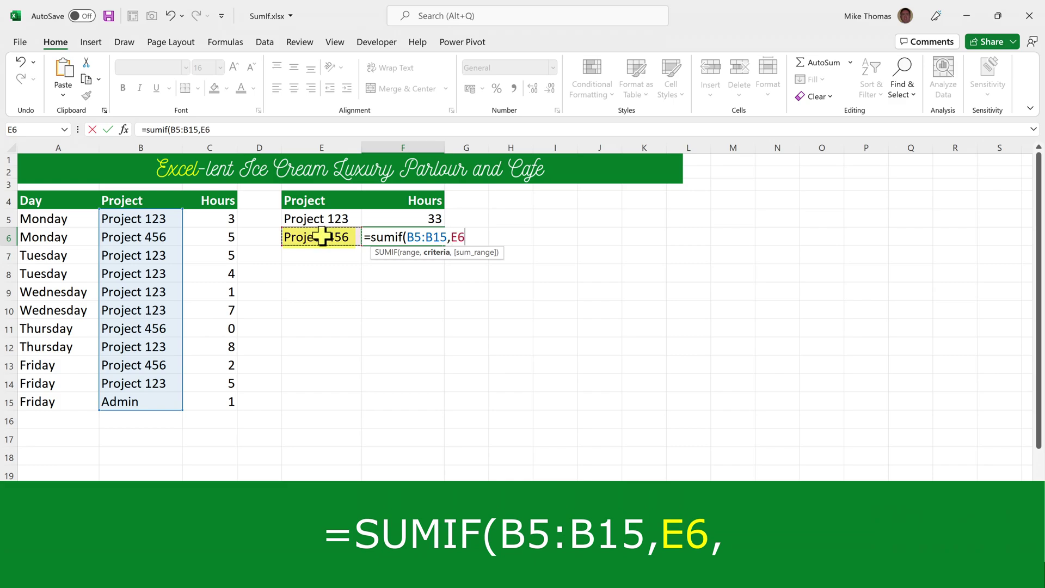
text(,)
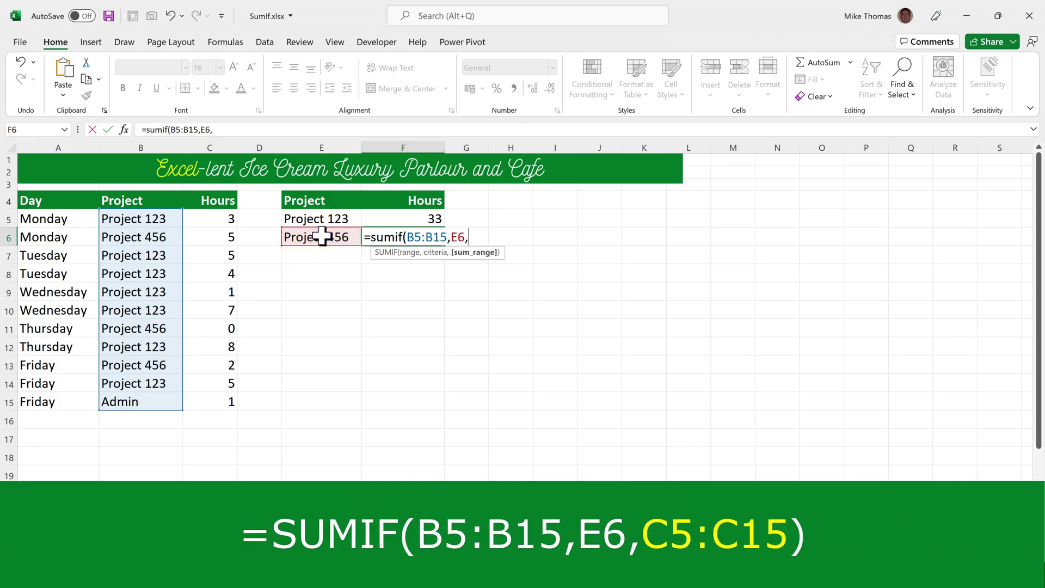
drag(227, 217, 215, 402)
text())
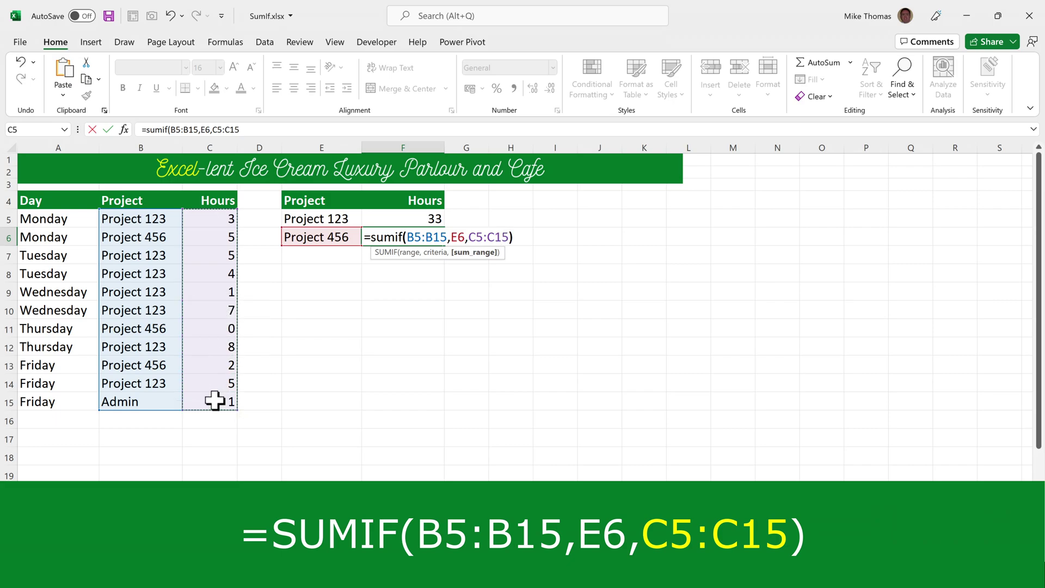
key(ctrl+Return)
Switch to the Sales sheet and try out the sales rep list in H4 by choosing the second rep and reselecting the first
key(ctrl+Page_Down)
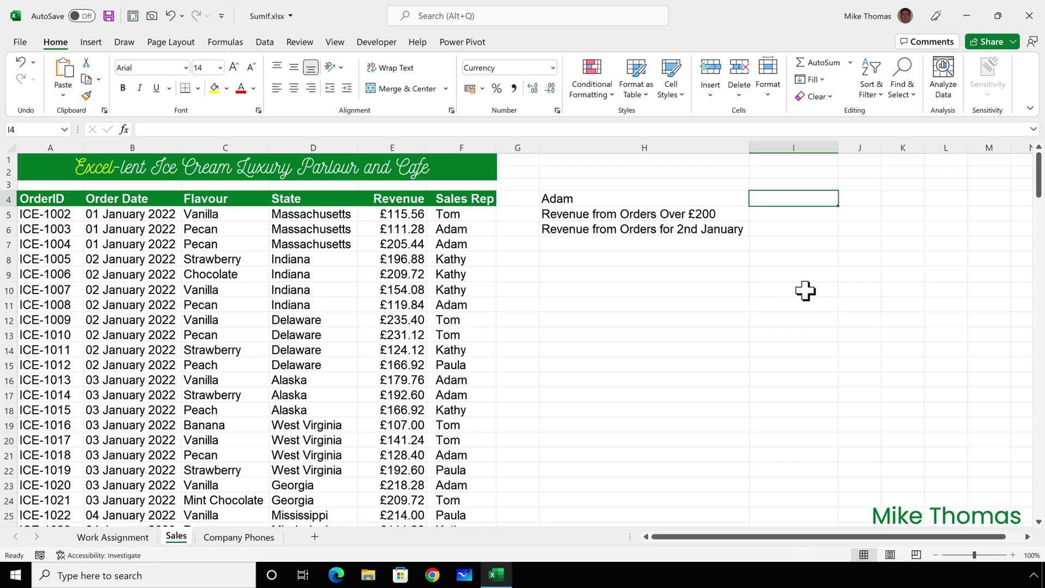
click(718, 199)
click(755, 200)
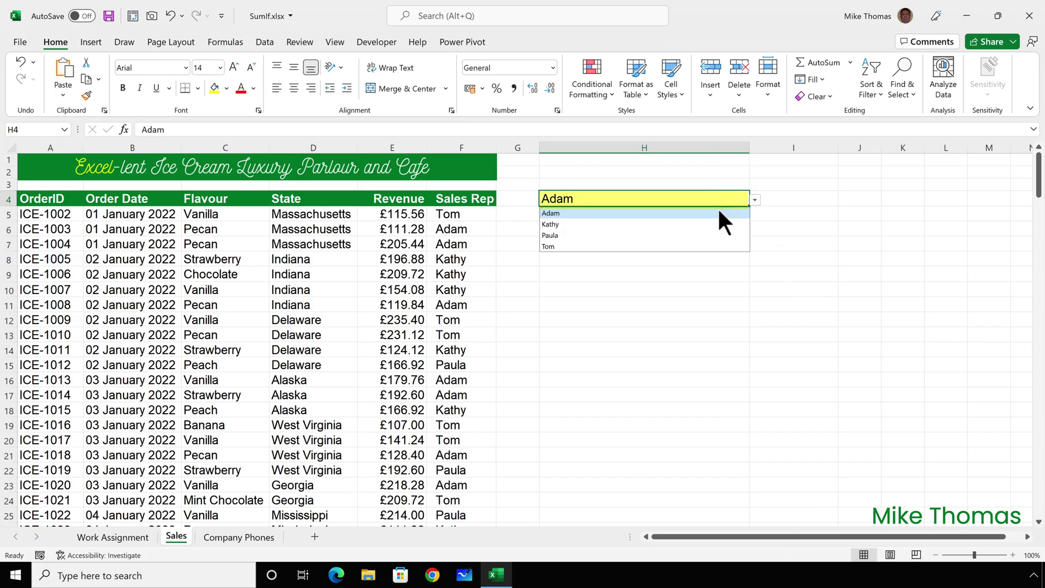
click(680, 225)
click(755, 200)
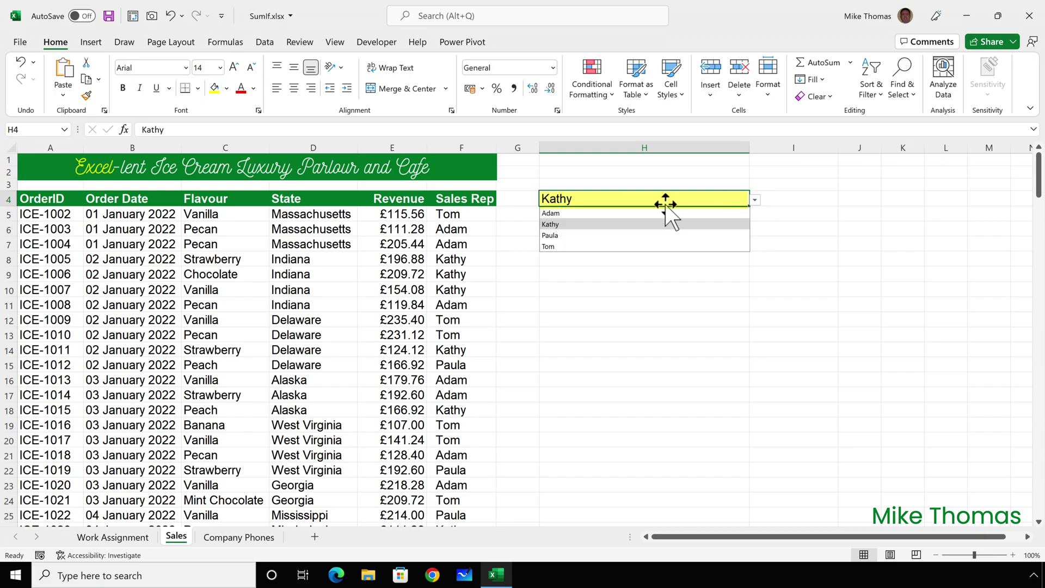
click(645, 212)
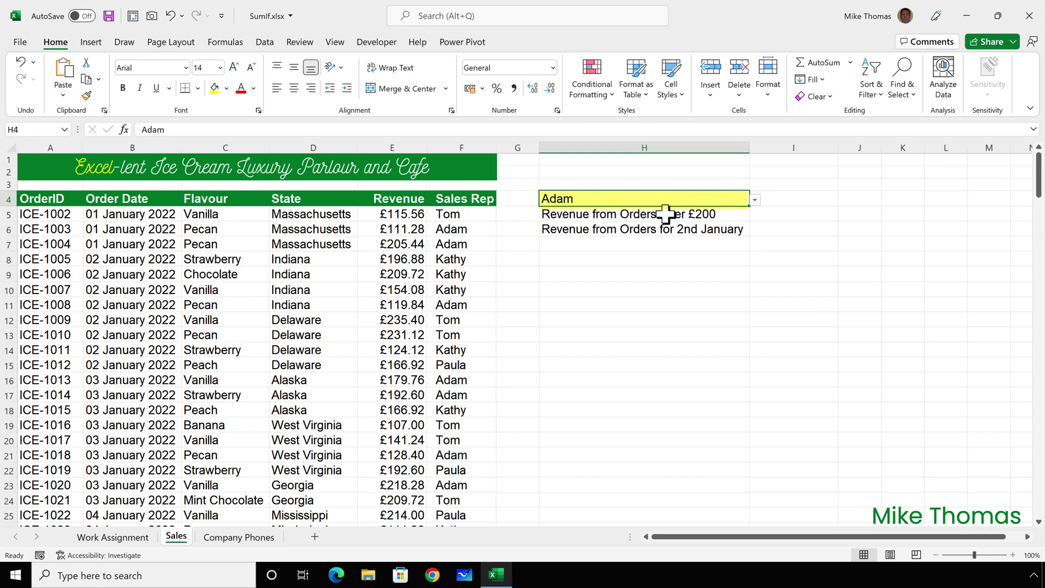
Enter the formula =SUMIF(F5:F199,H4,E5:E199) in I4 to total the revenue of the sales rep chosen in H4
click(784, 202)
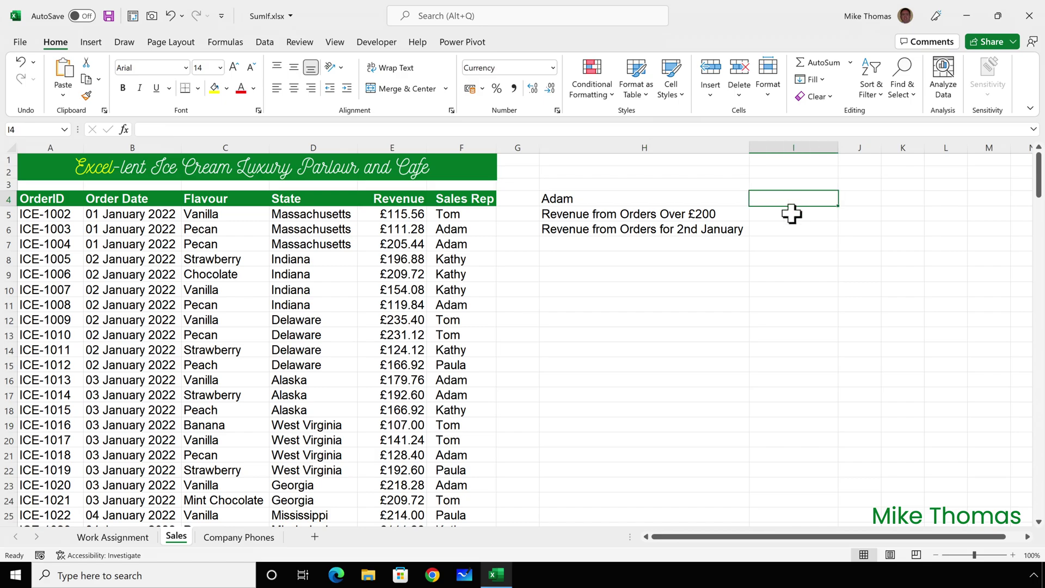
text(=sumif)
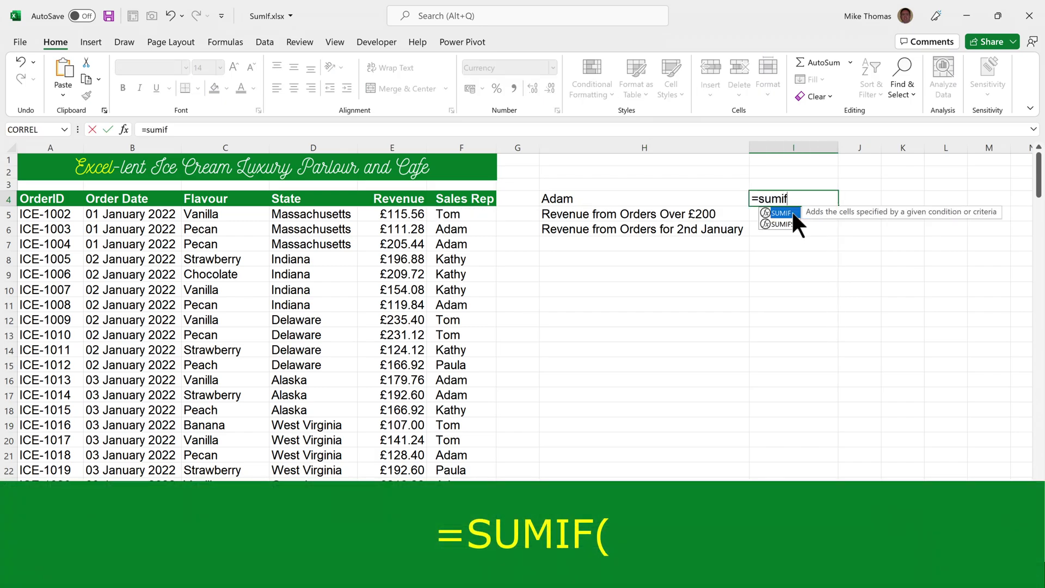
text(()
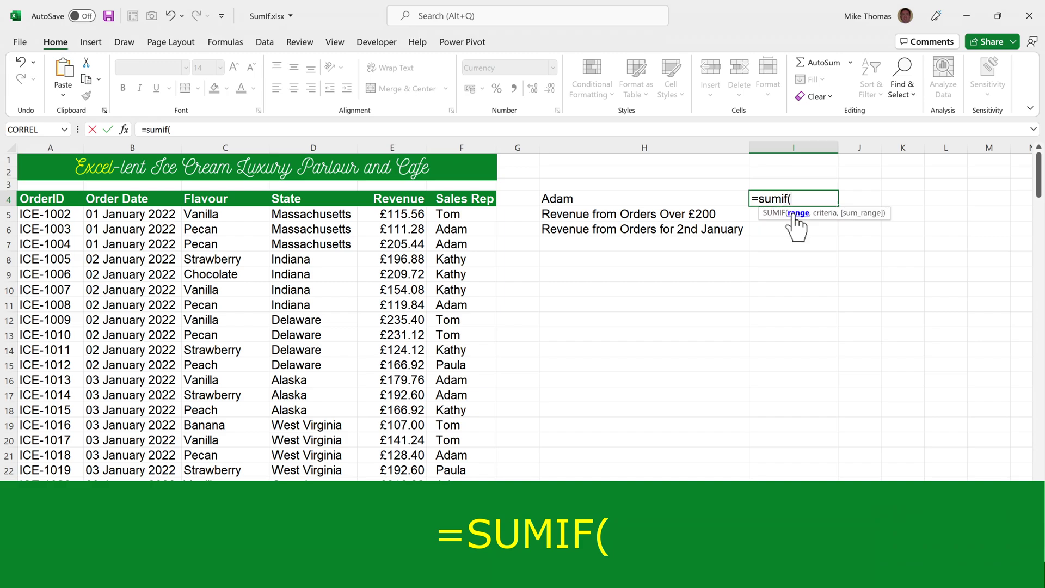
text(F5:)
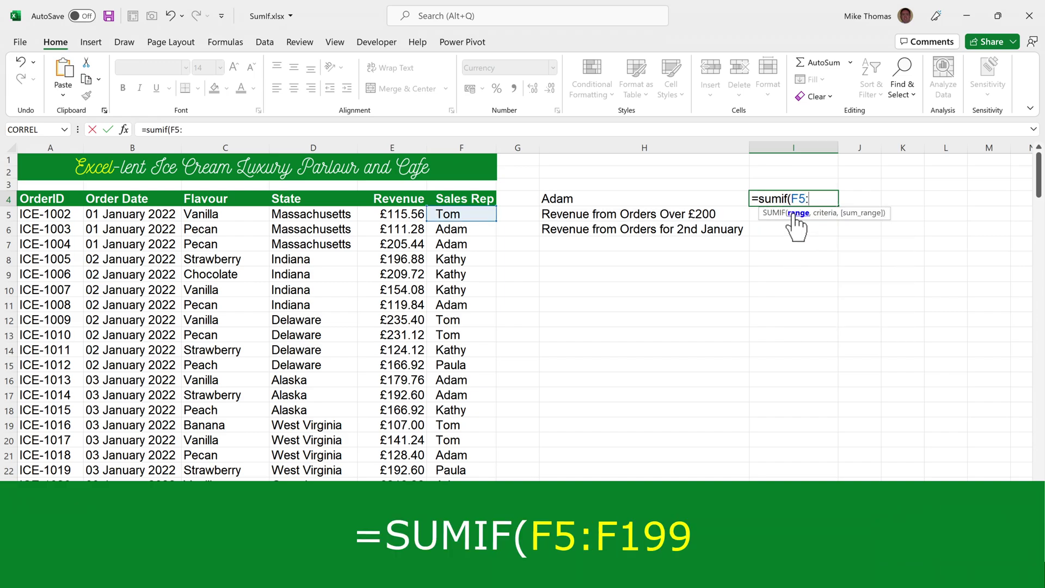
text(F199)
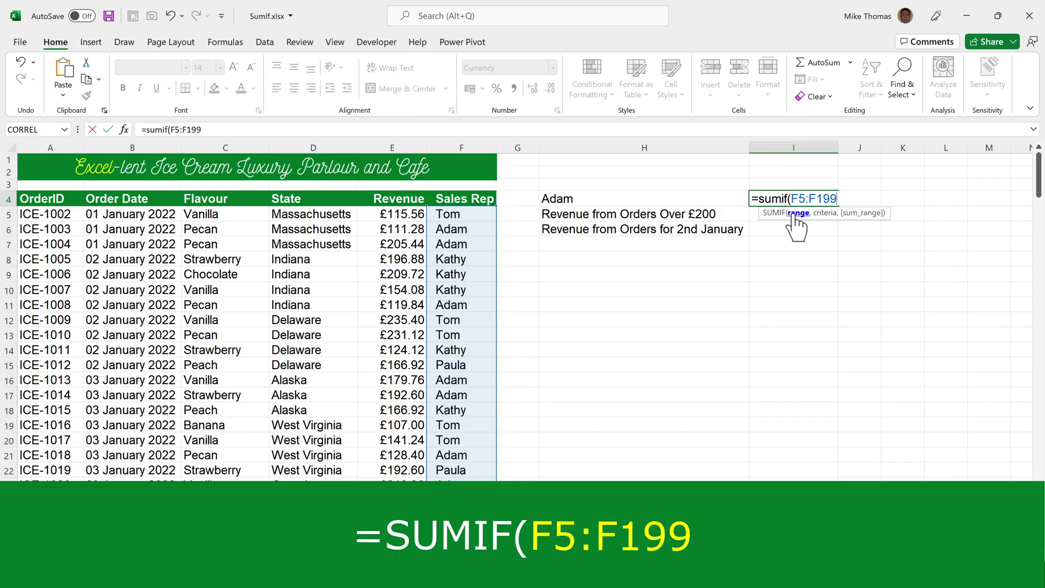
text(,)
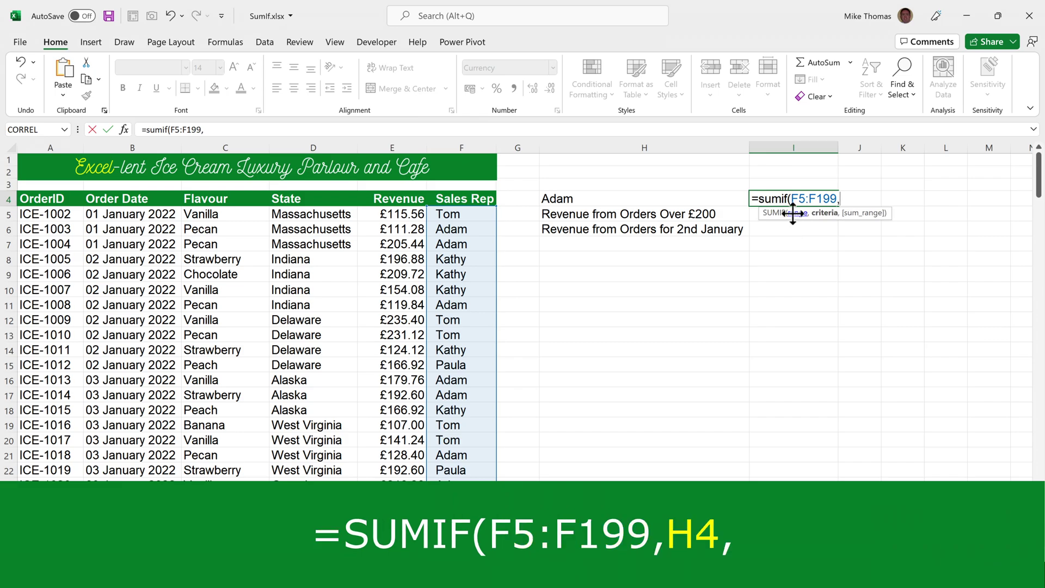
click(693, 200)
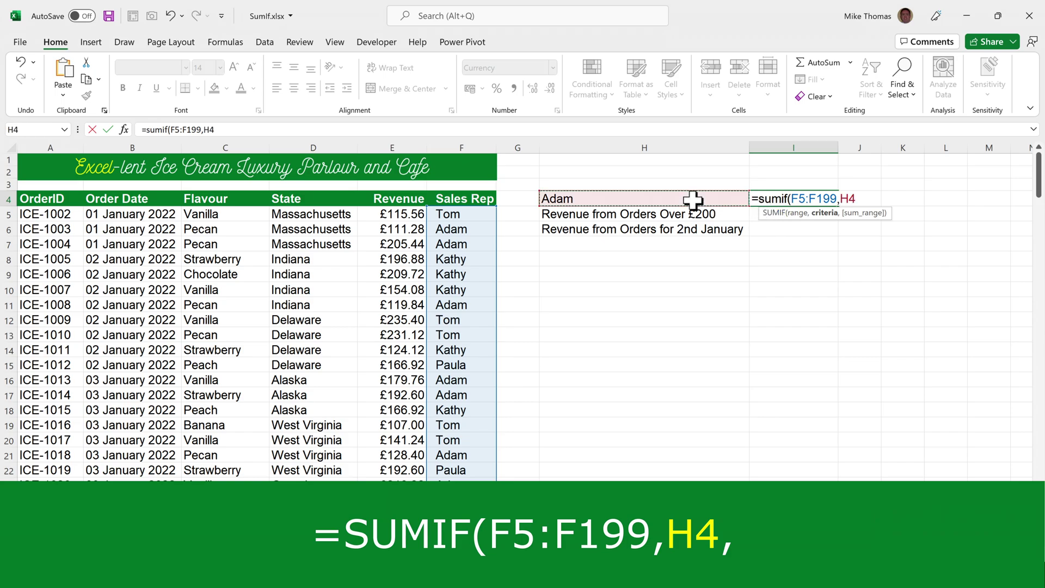
text(,)
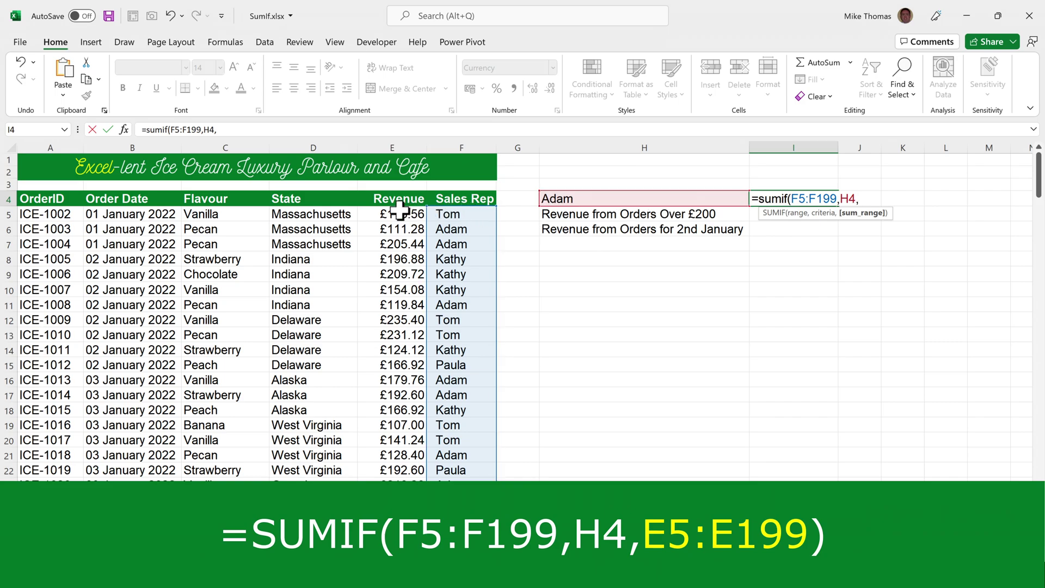
text(E5:E199)
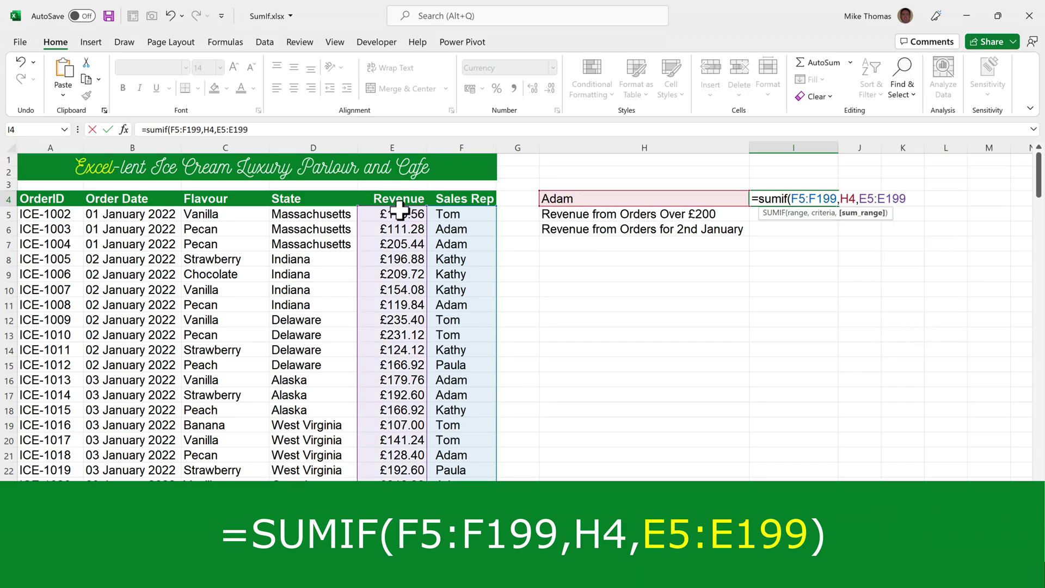
text())
key(Return)
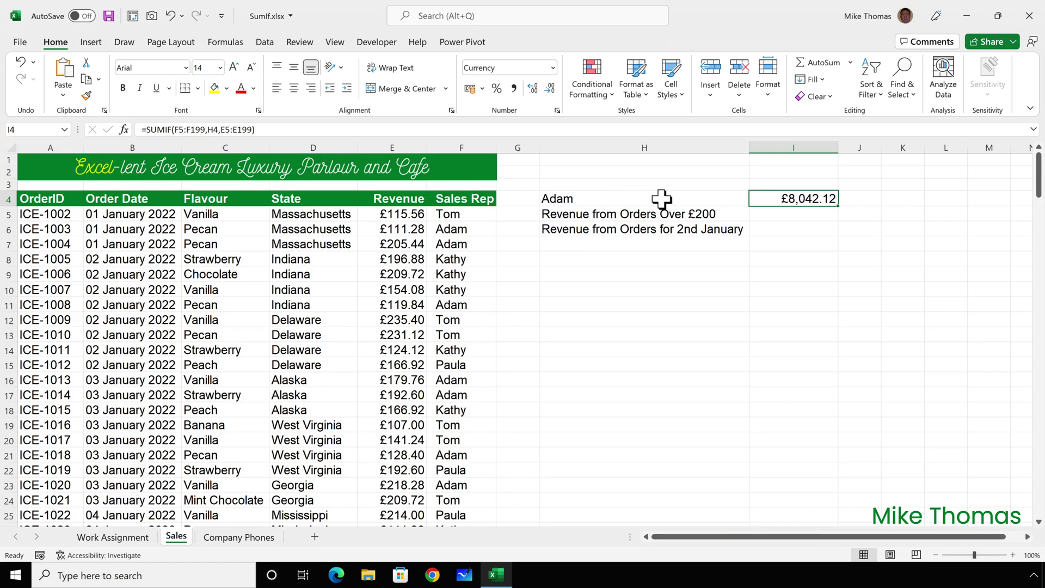
Choose the third sales rep from the list in H4 to test the revenue formula
click(729, 202)
click(755, 201)
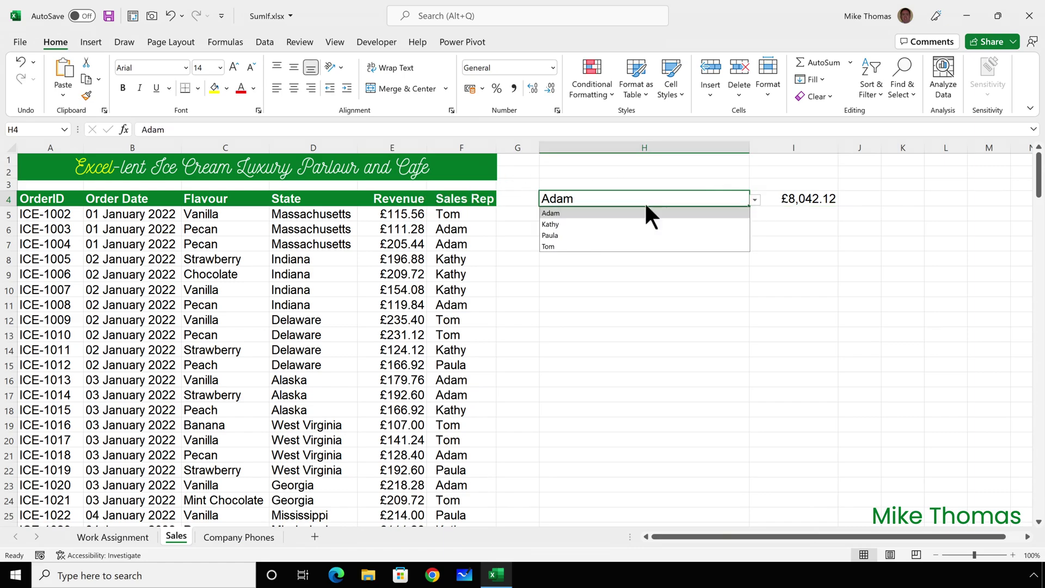
click(557, 233)
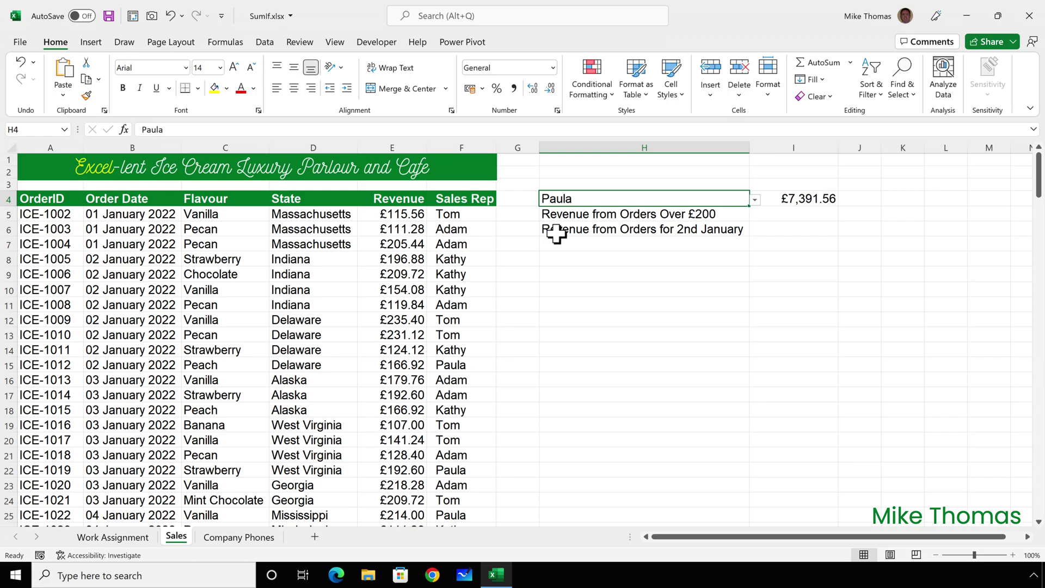
Enter the formula =SUMIF(E5:E199,">200",E5:E199) in I5 to total the revenue from orders over £200
click(790, 214)
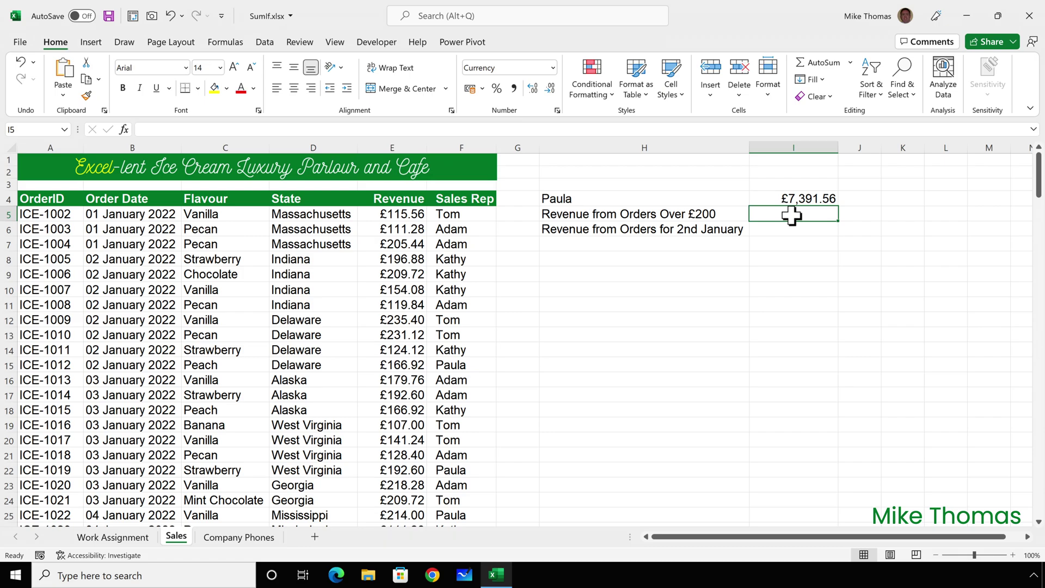
text(=sumif)
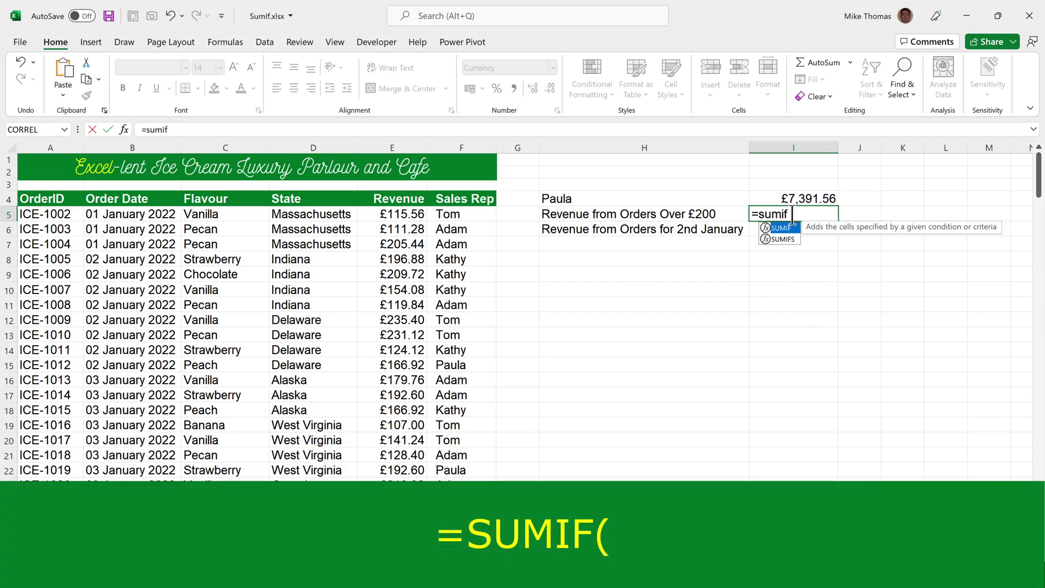
text(()
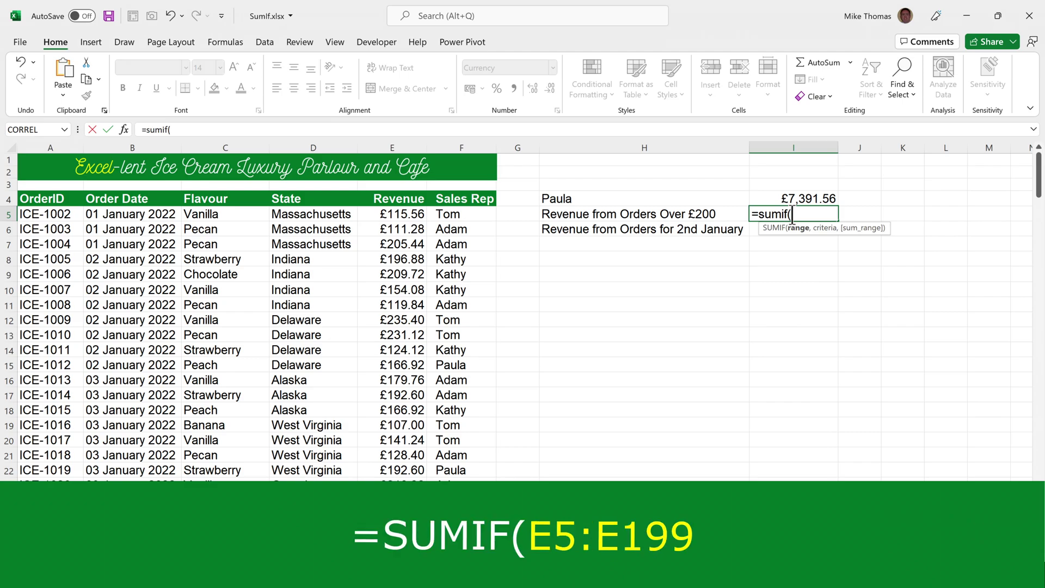
text(E5:E)
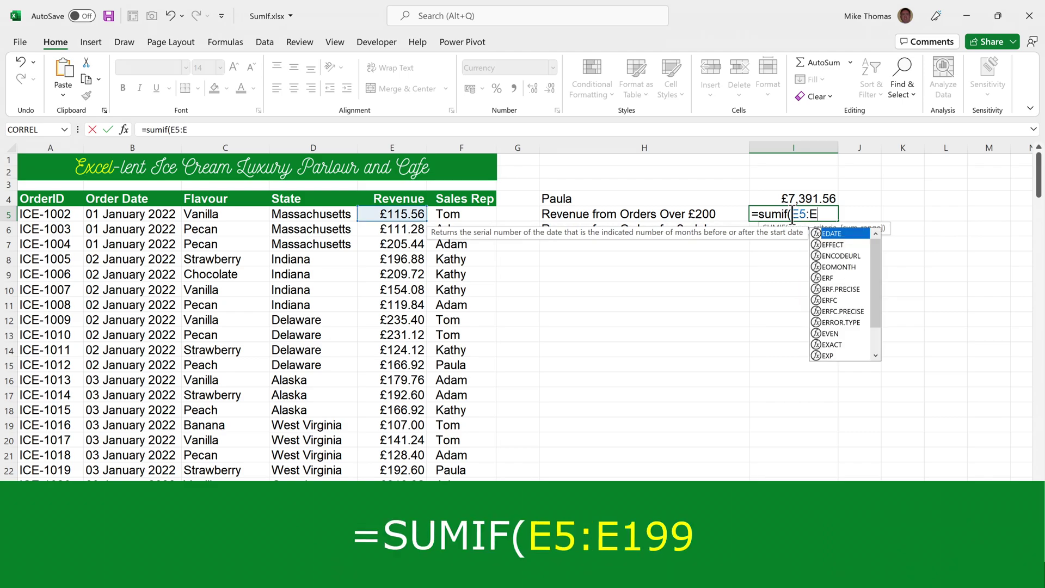
text(1)
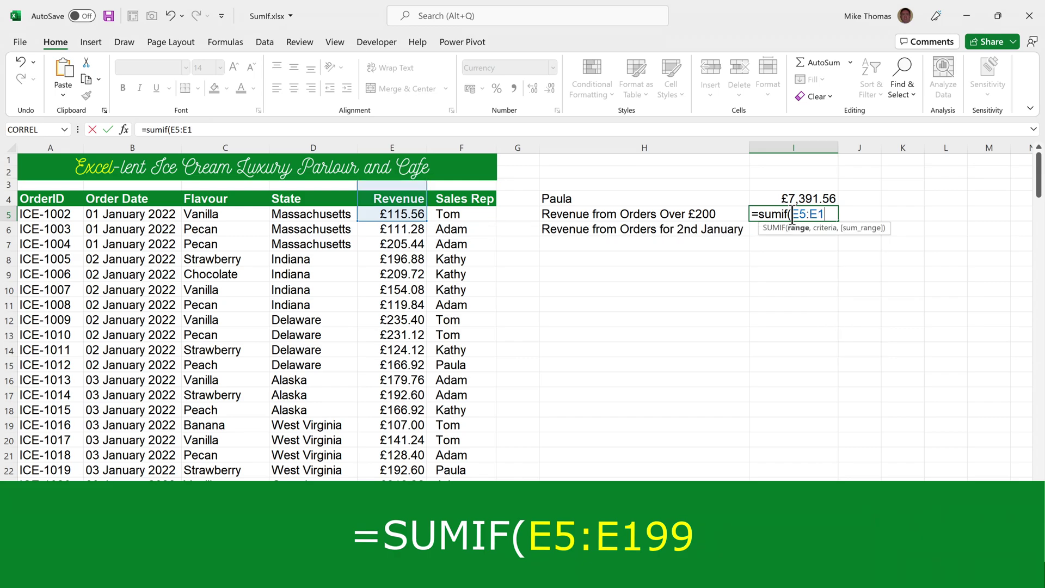
text(99,)
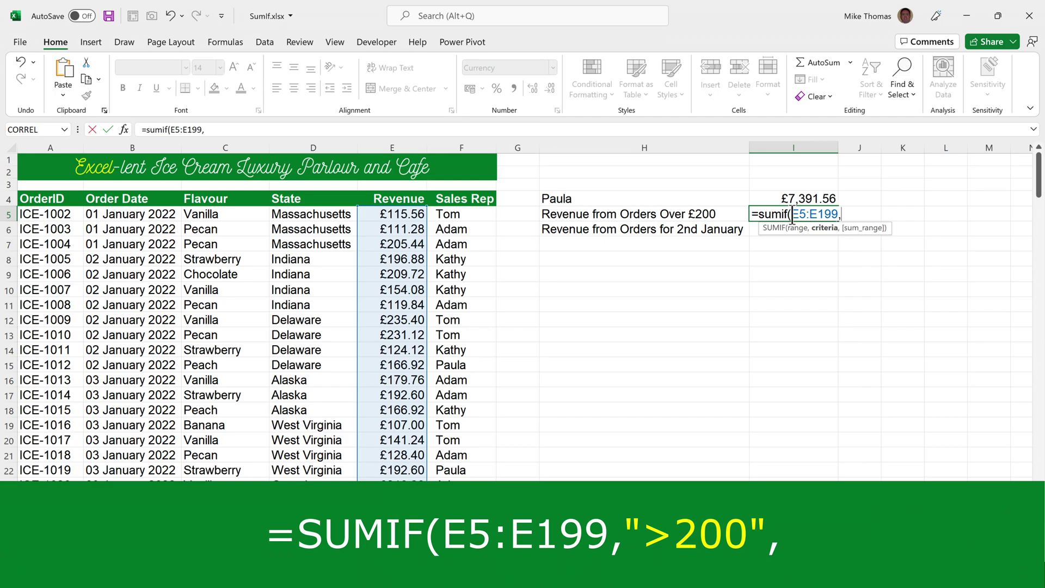
text(">200",)
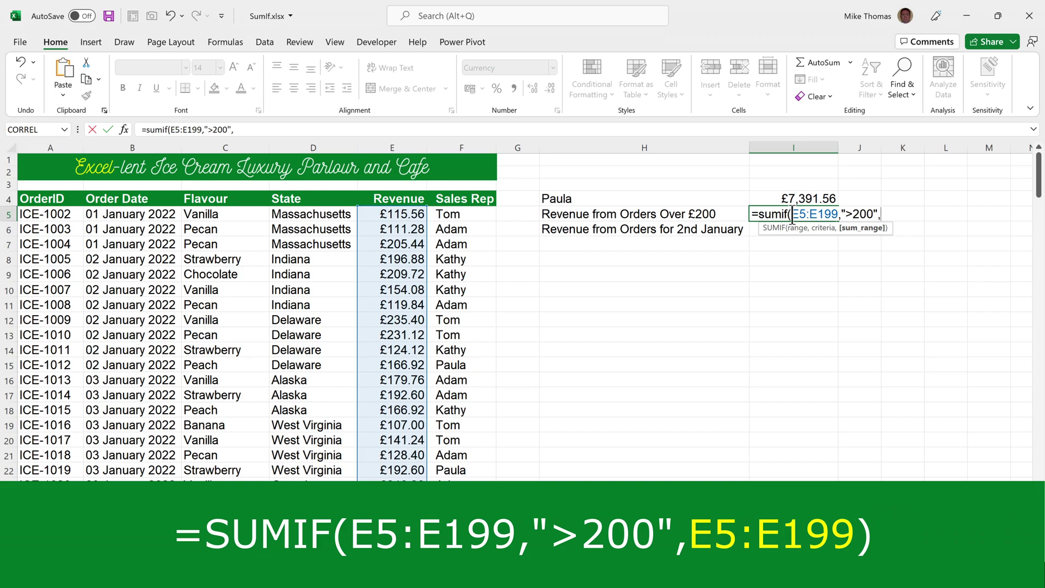
text(E5)
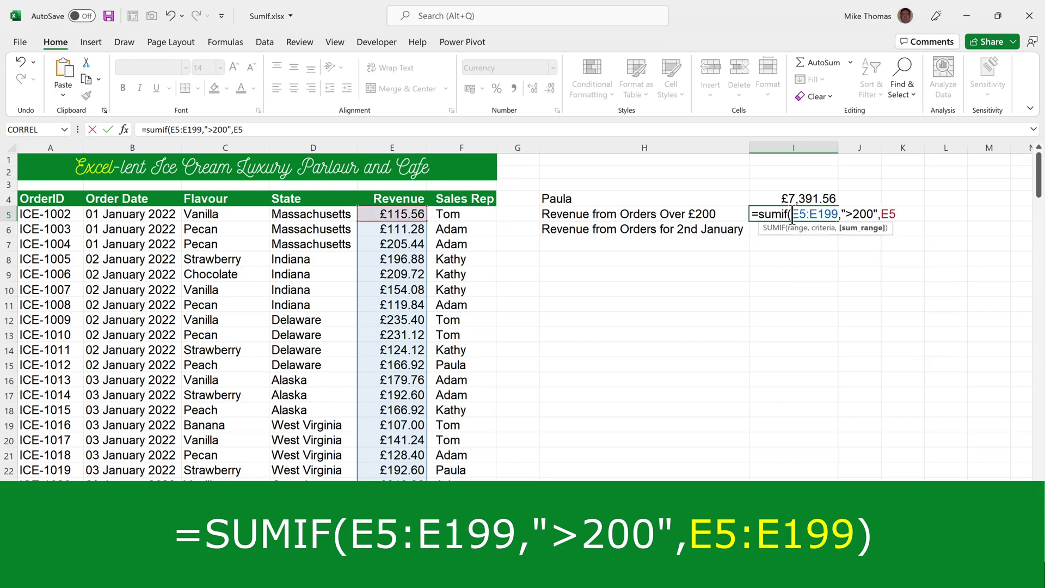
text(:E199)
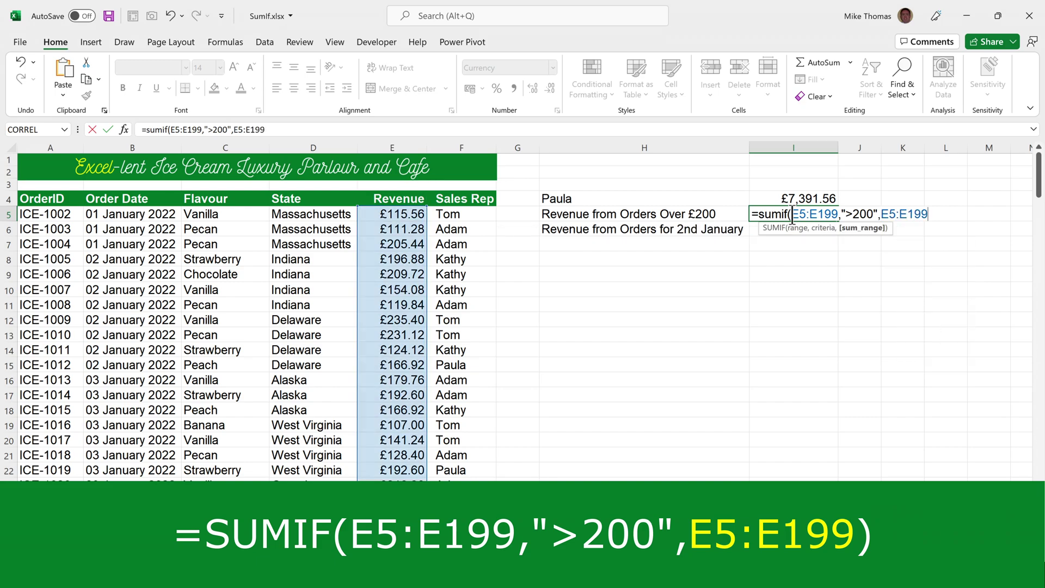
text())
key(ctrl+Return)
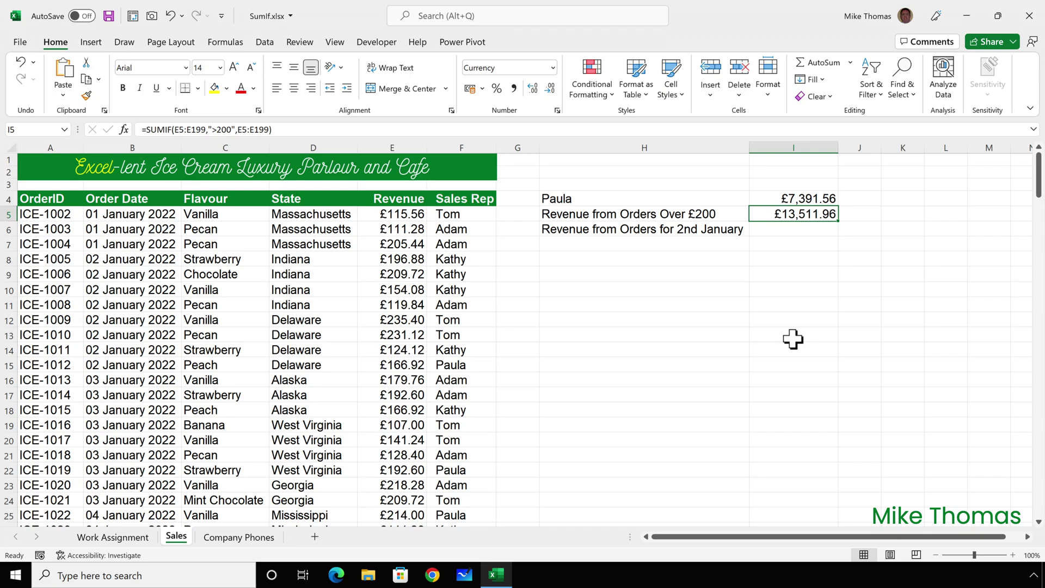
Enter the formula =SUMIF(B5:B199,"2/1/2022",E5:E199) in I6 to total the revenue from orders for 2nd January
click(783, 233)
text(=sumif()
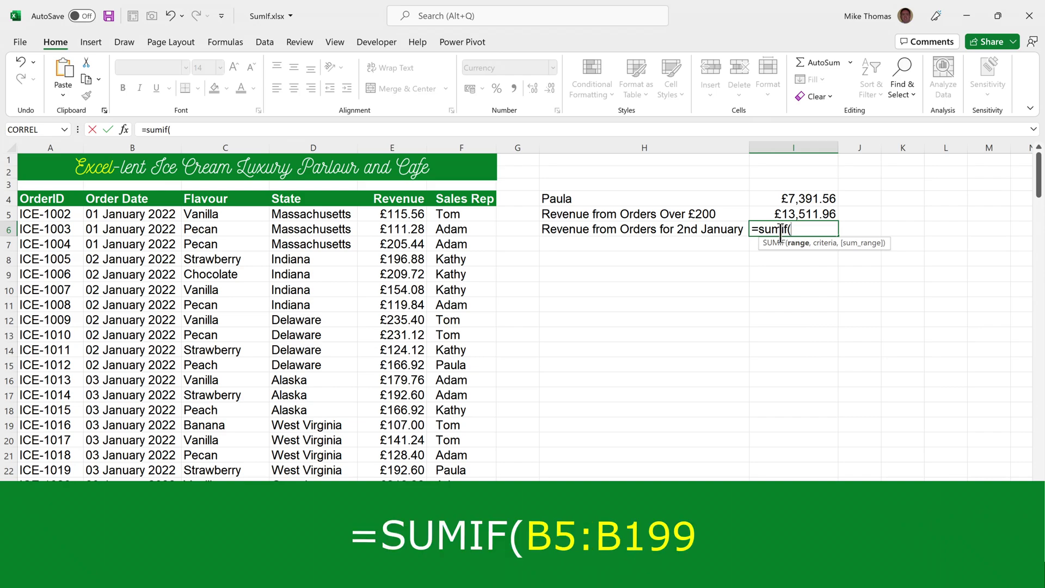
text(B5:)
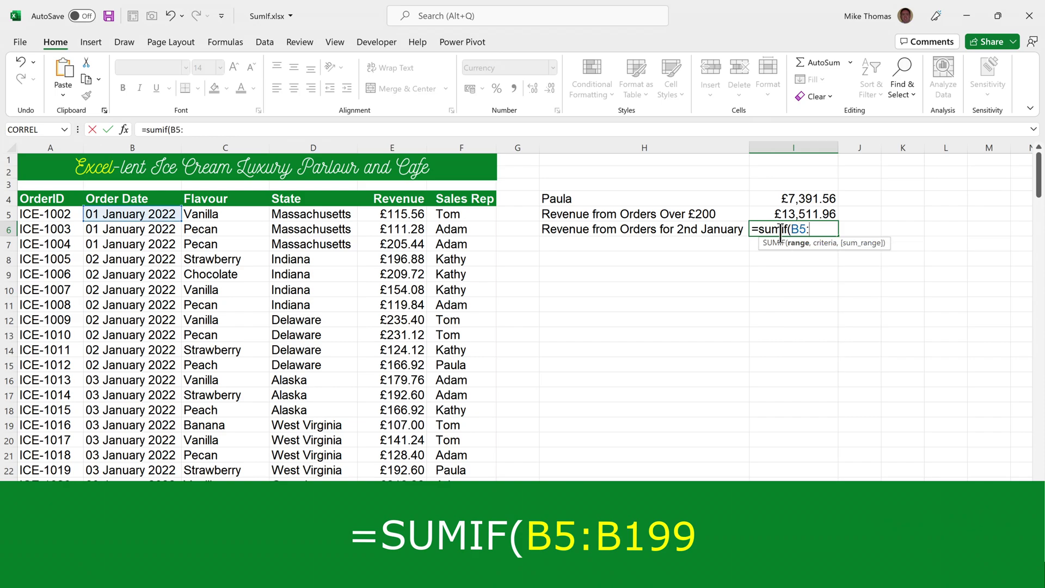
text(B199)
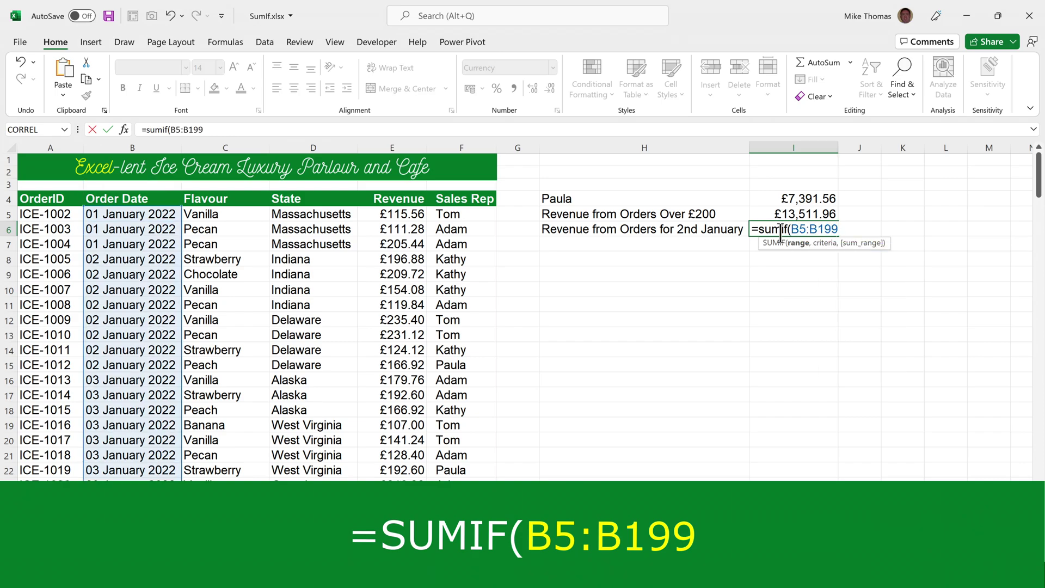
text(,)
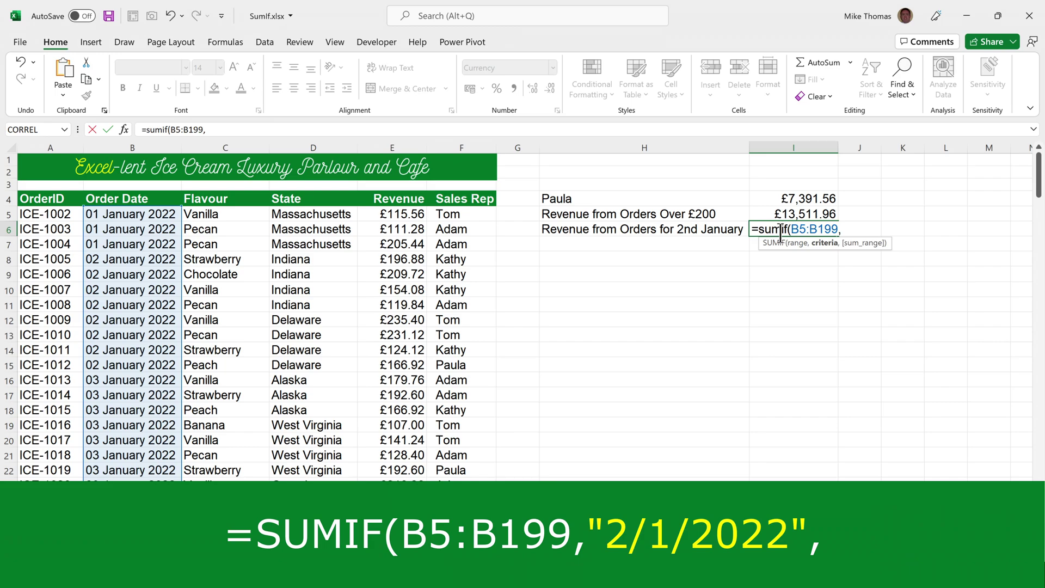
text("2/1/2022")
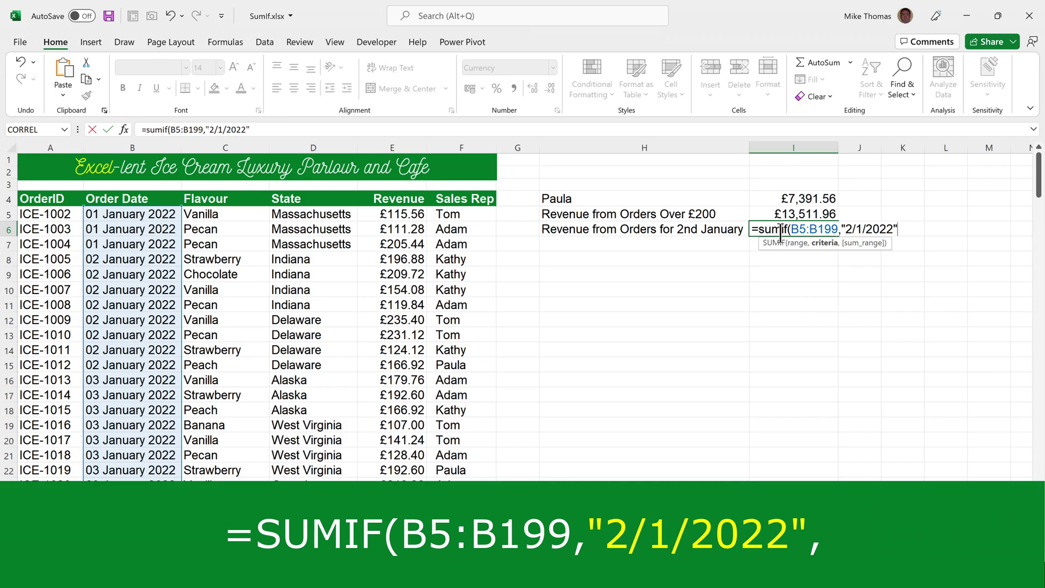
text(,)
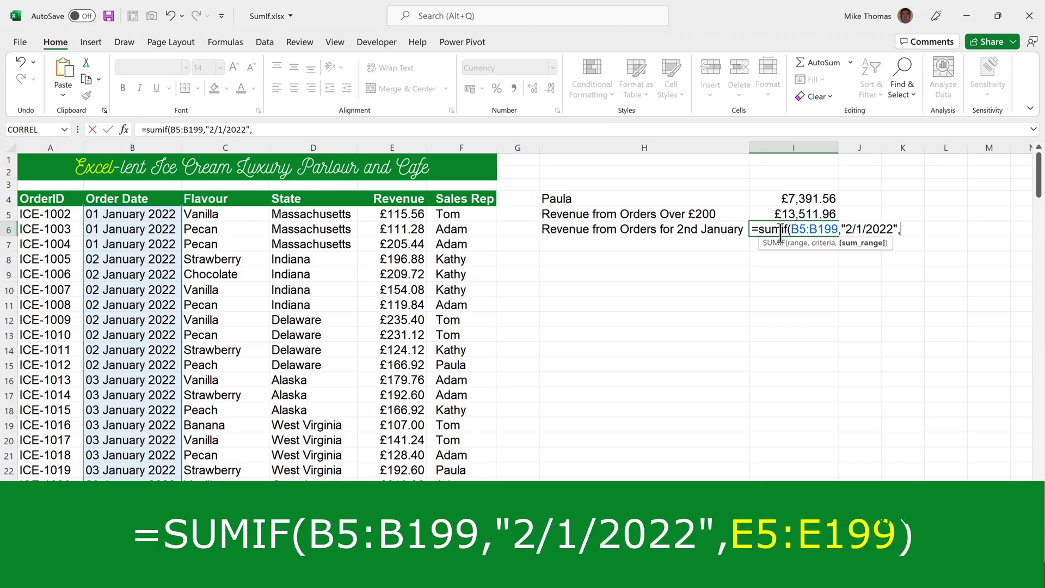
text(E5:)
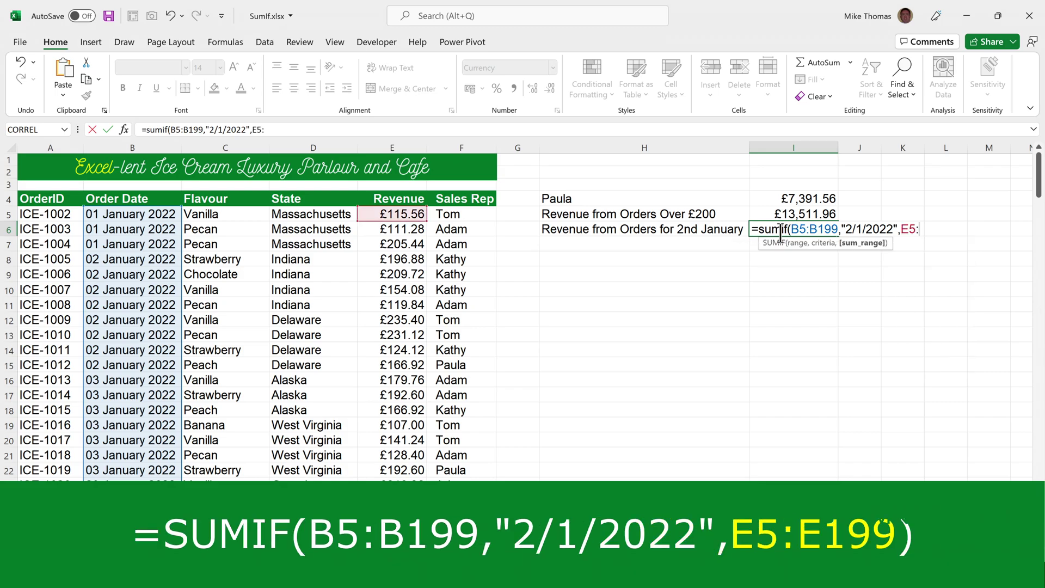
text(E199)
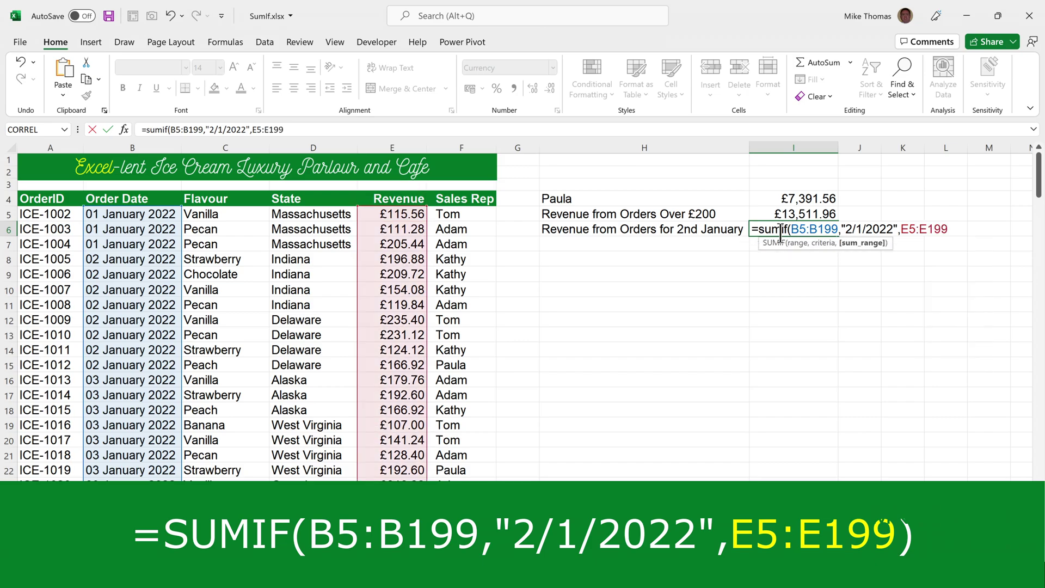
text())
key(ctrl+Return)
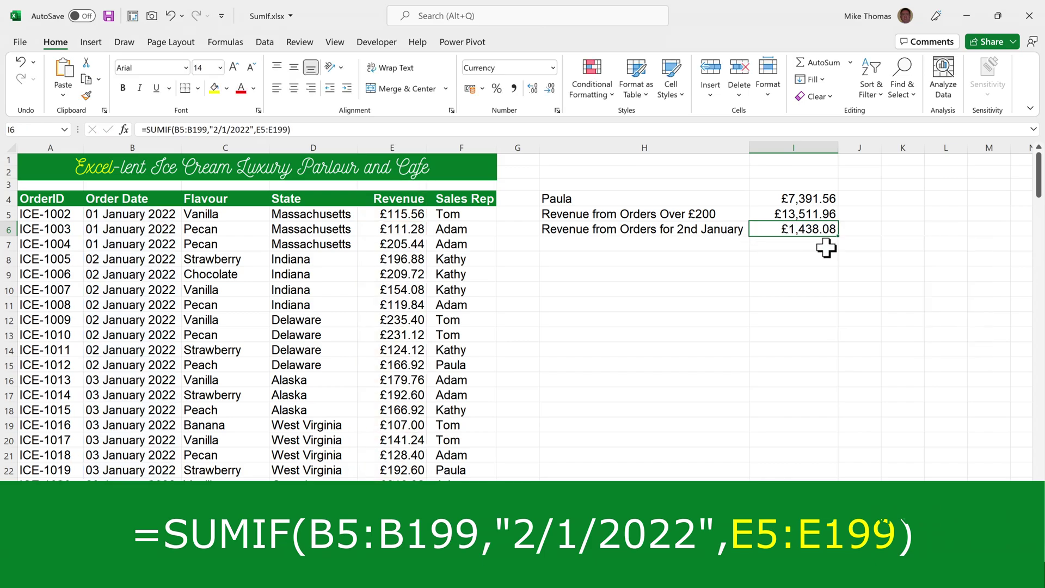
On the Company Phones sheet, enter the formula =SUMIF(B5:B17,"iphone*",D5:D17) in G5 to total the cost of renewing all iPhones
click(239, 537)
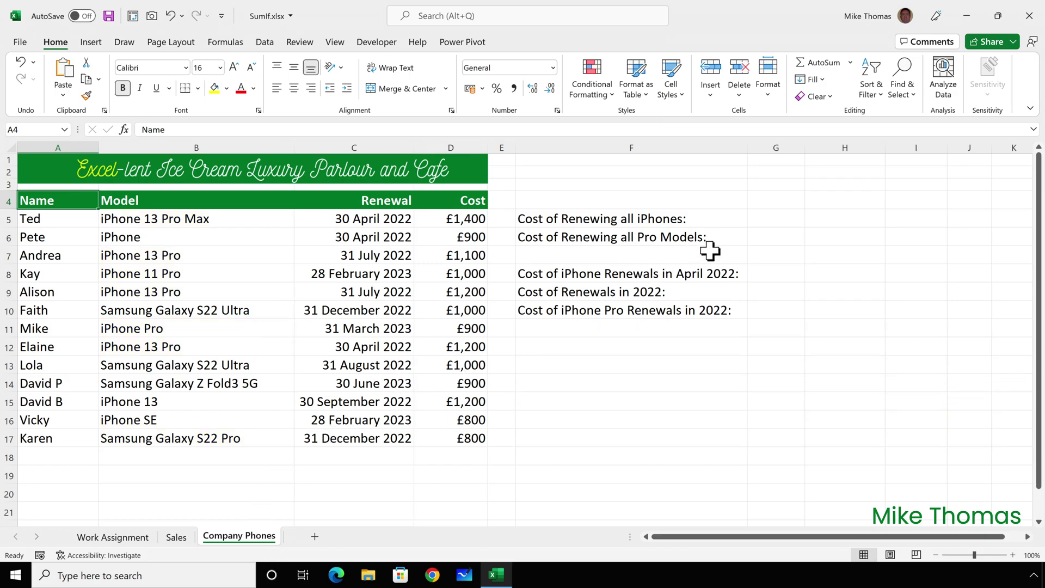
click(763, 220)
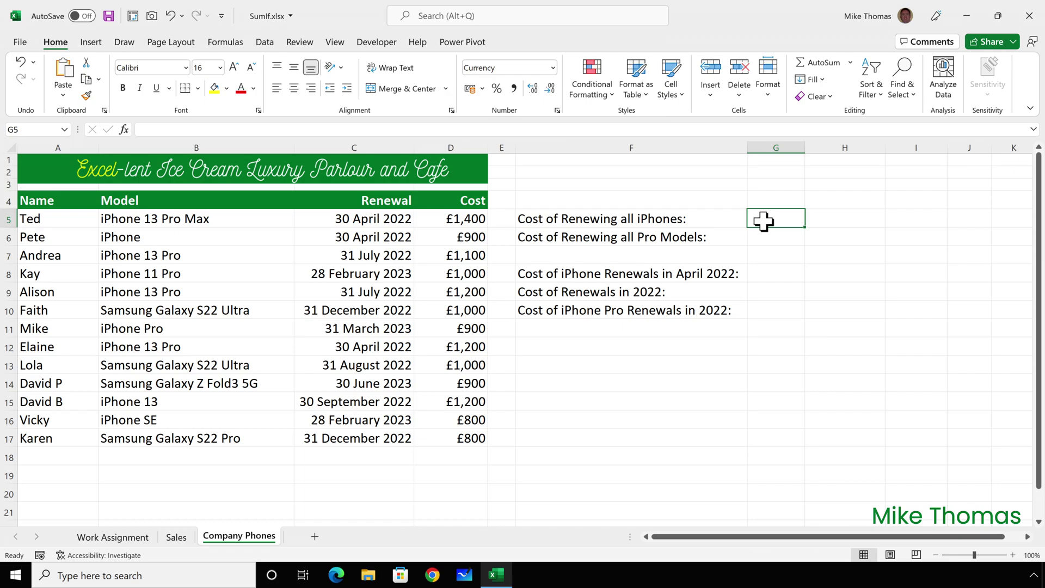
text(=sumif)
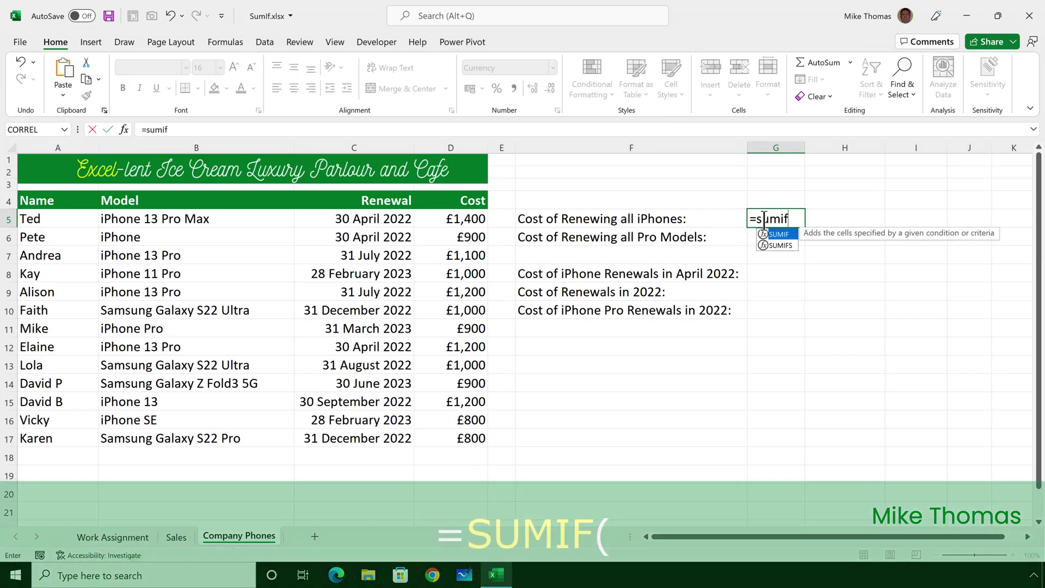
text(()
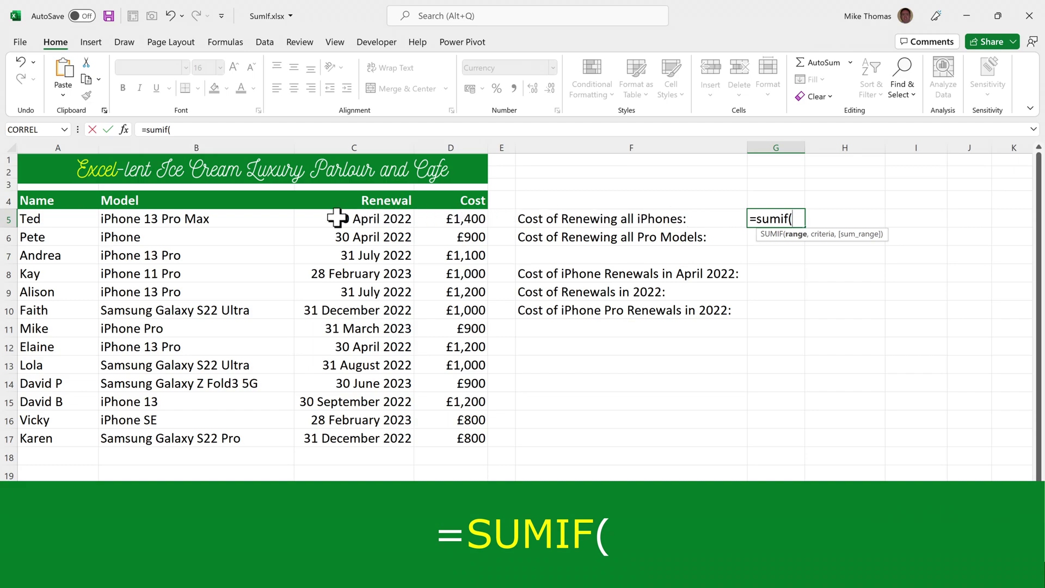
drag(241, 217, 225, 437)
text(,)
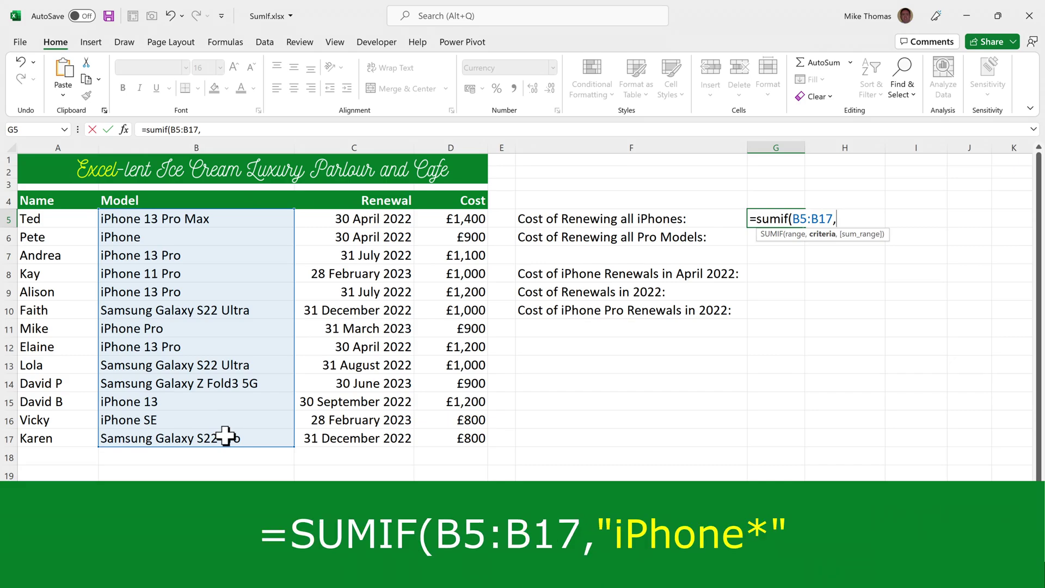
text("iphone*",)
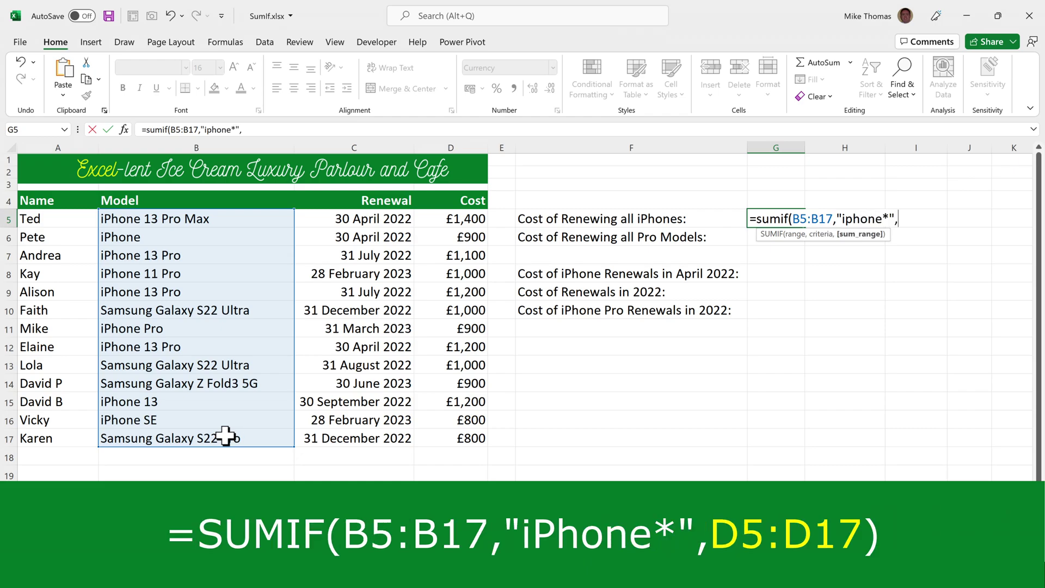
drag(463, 220, 450, 436)
text())
key(ctrl+Return)
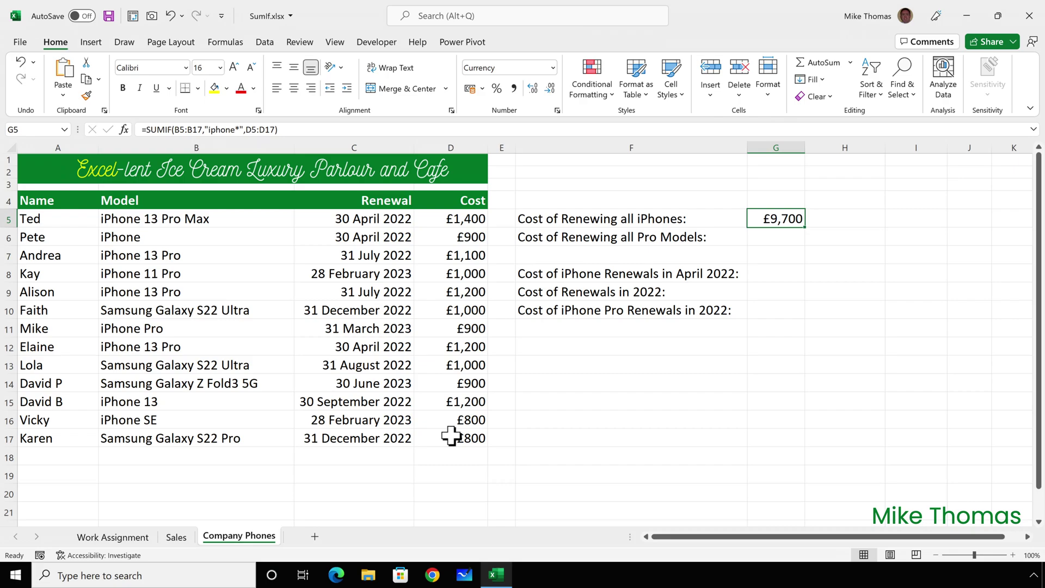
Enter the formula =SUMIF(B5:B17,"*pro*",D5:D17) in G6 to total the cost of renewing all Pro models
click(780, 235)
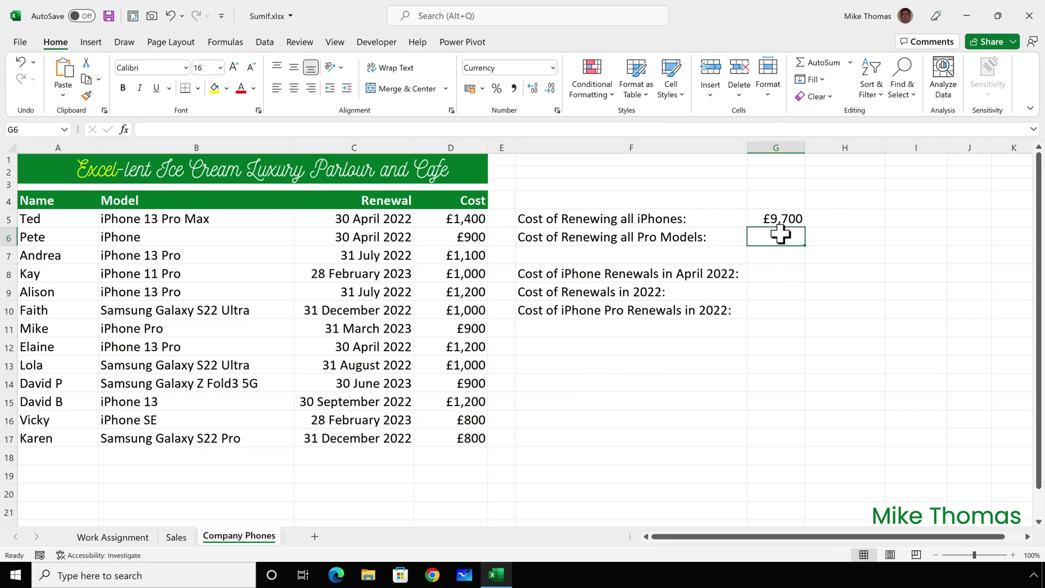
text(=sum)
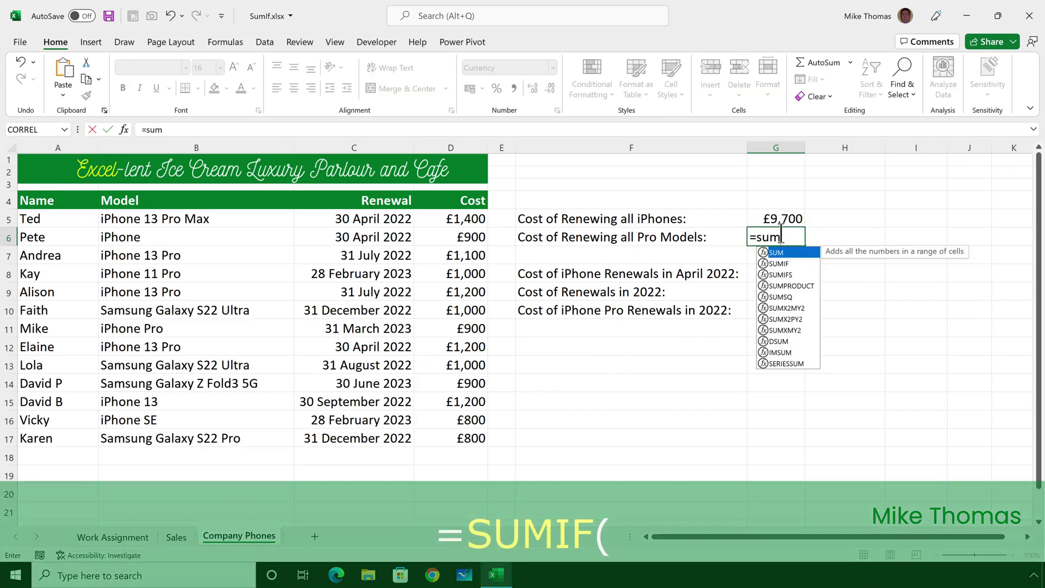
text(if()
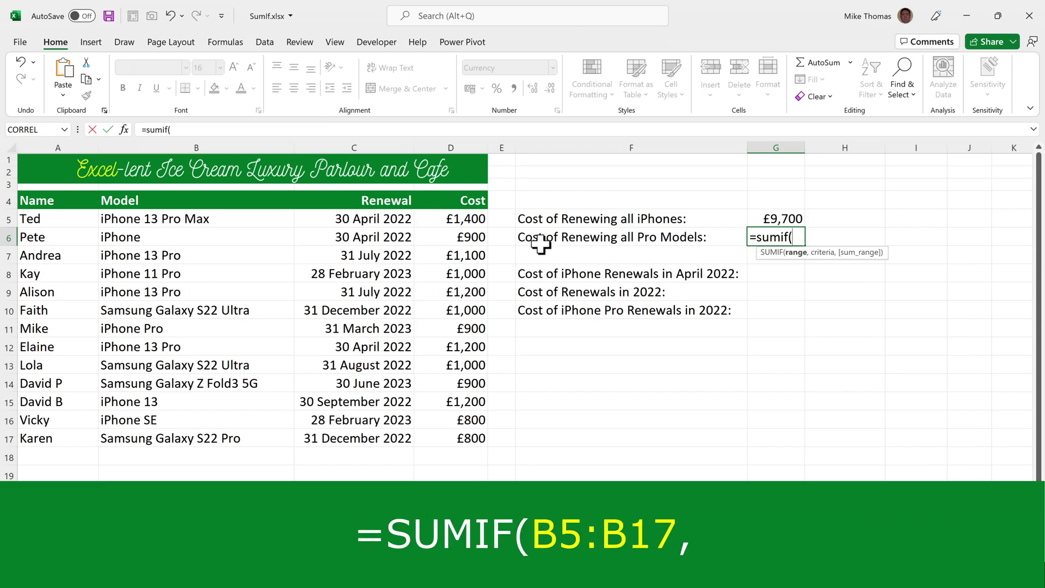
drag(244, 218, 241, 436)
text(,)
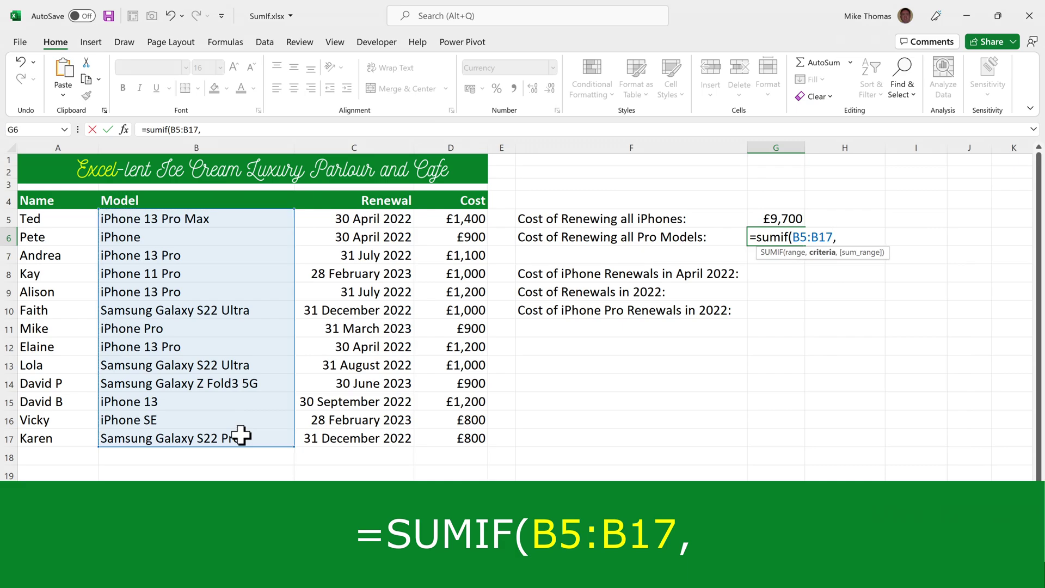
text("*pro*",)
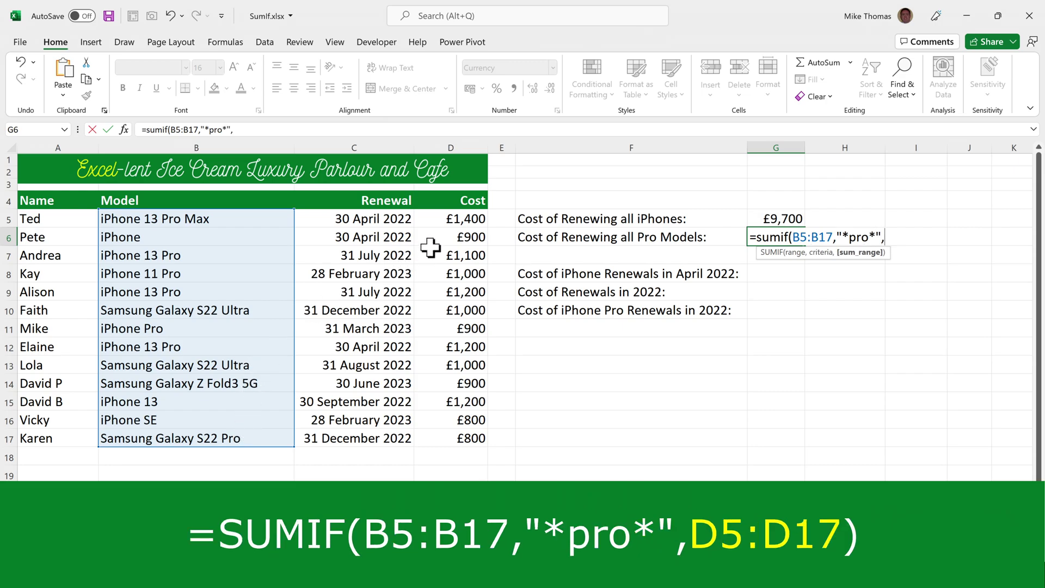
drag(463, 221, 457, 436)
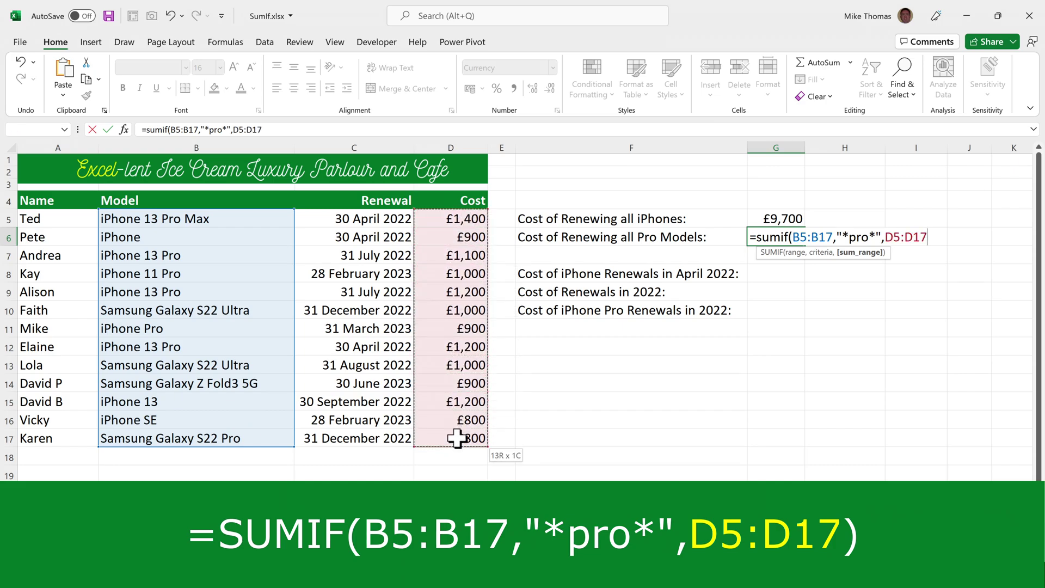
key(ctrl+Return)
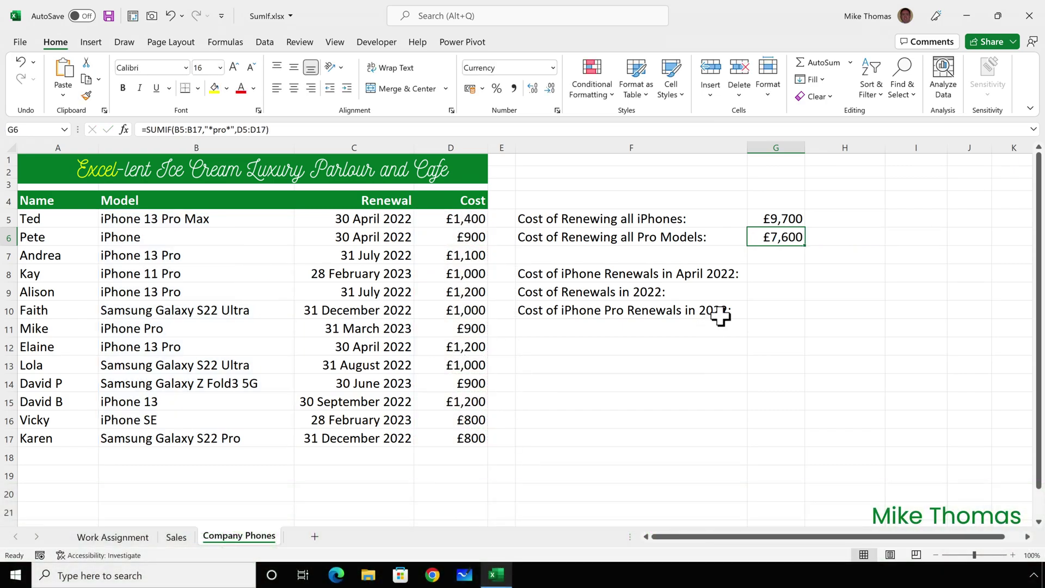
Enter the formula =SUMIFS(D5:D17,B5:B17,"iphone*",C5:C17,"30/4/2022") in G8 to total the cost of iPhone renewals in April 2022
click(762, 276)
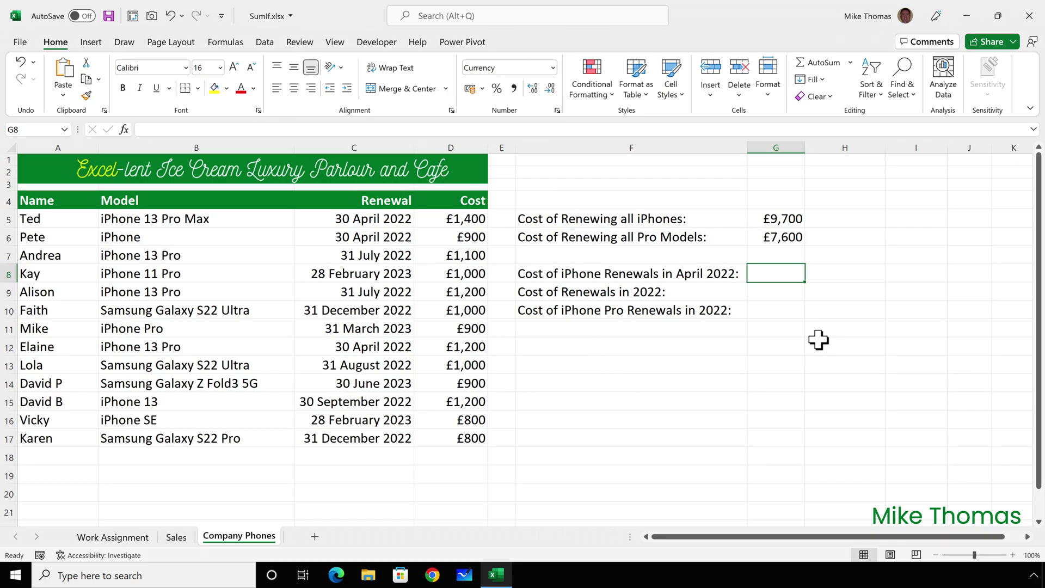
text(=sumifs)
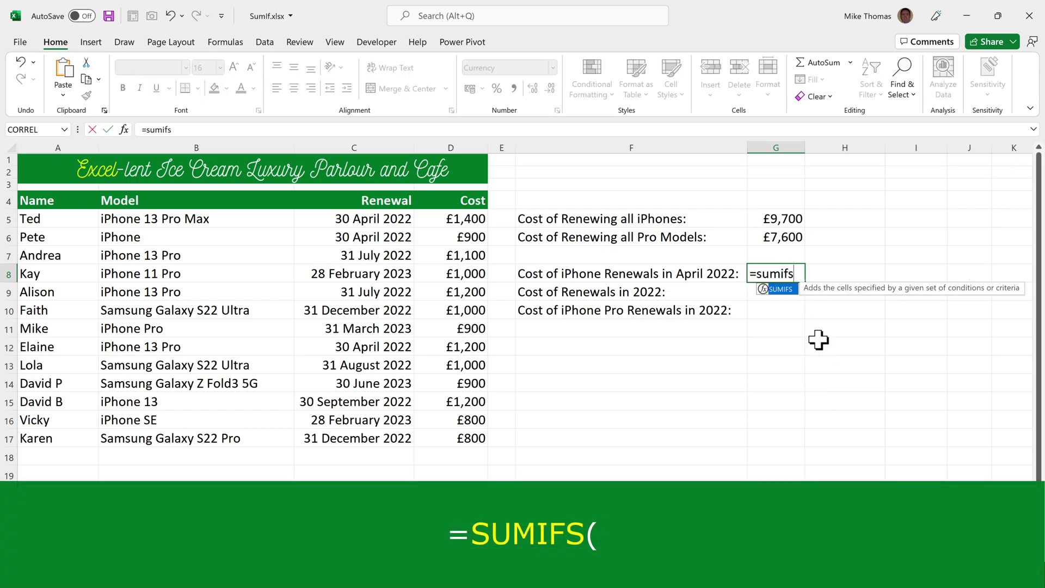
text(()
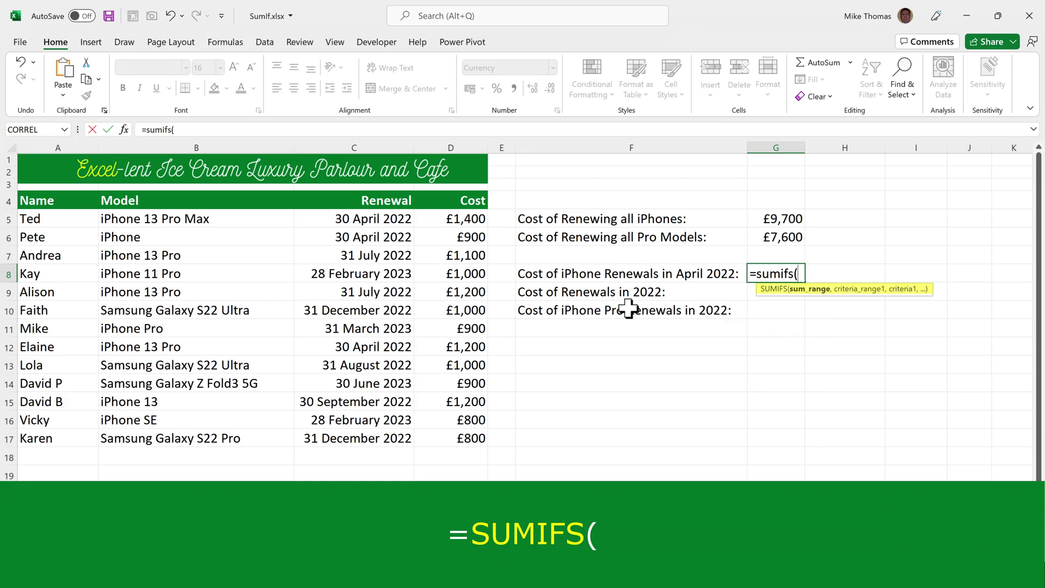
drag(472, 220, 468, 439)
text(,)
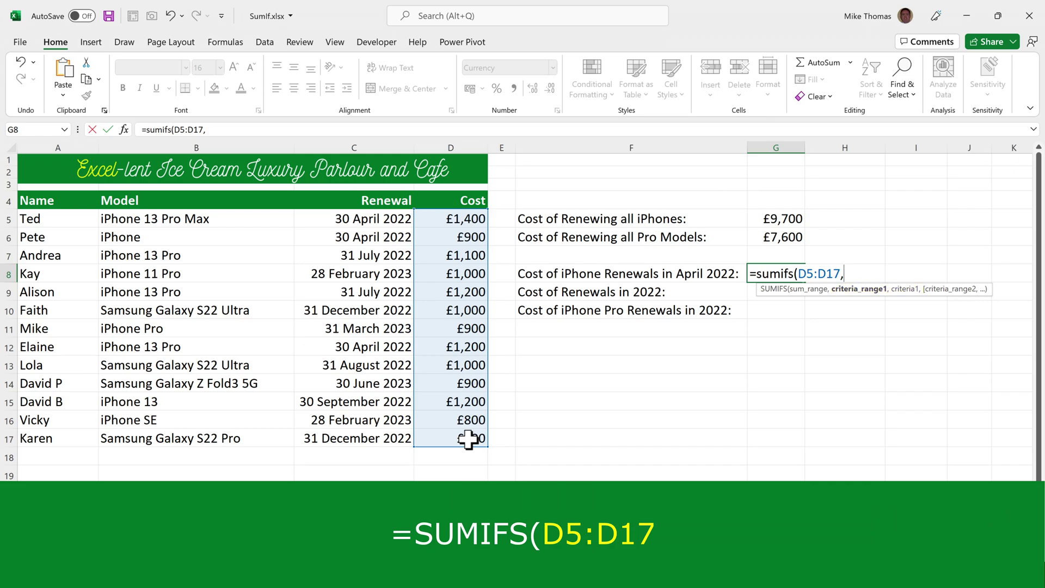
drag(171, 216, 167, 436)
text(,)
text("iphon)
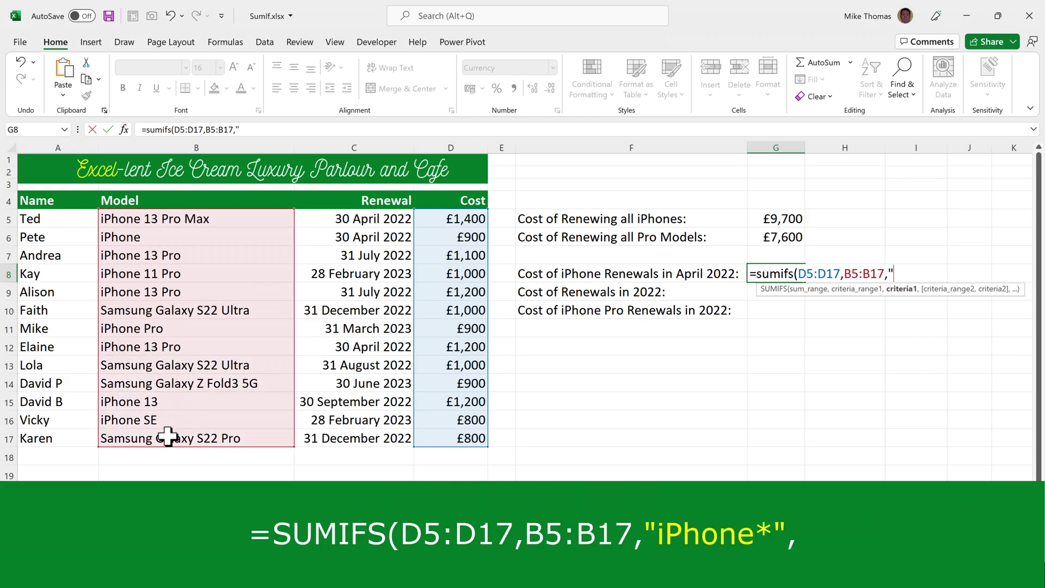
text(e*",)
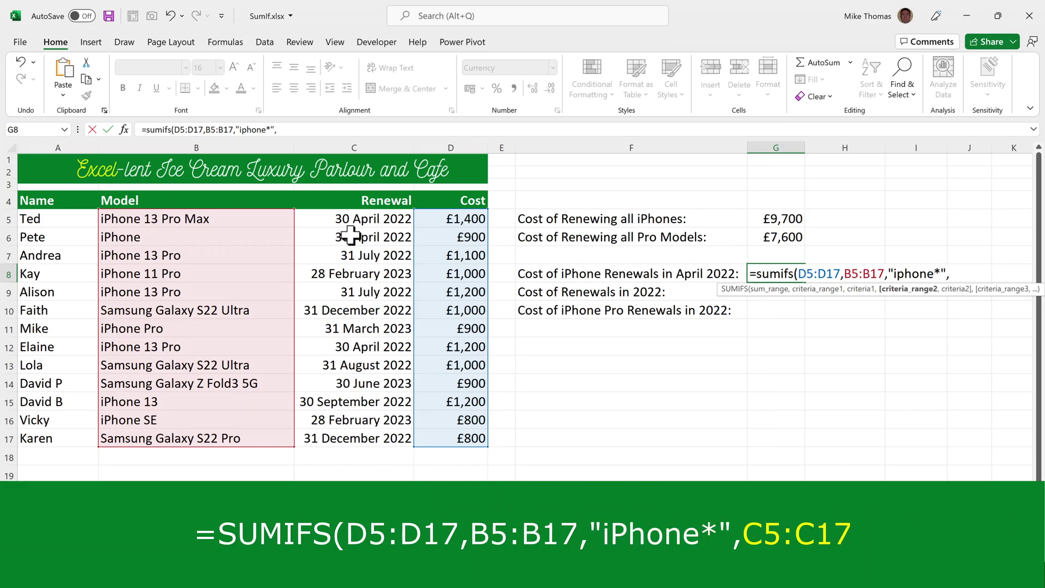
drag(365, 218, 366, 436)
text(,)
text(")
text(3)
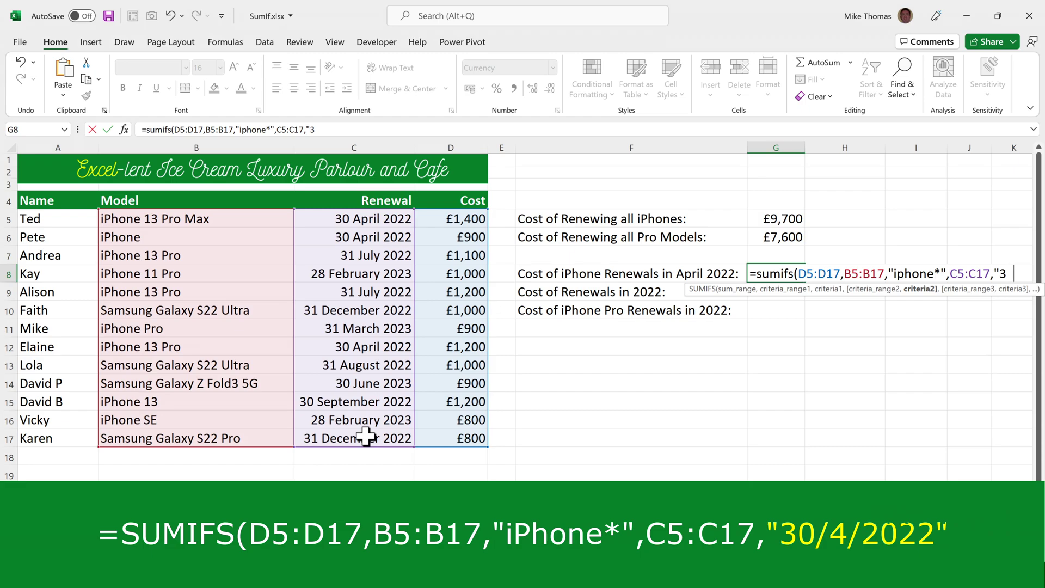
text(0/4/2022")
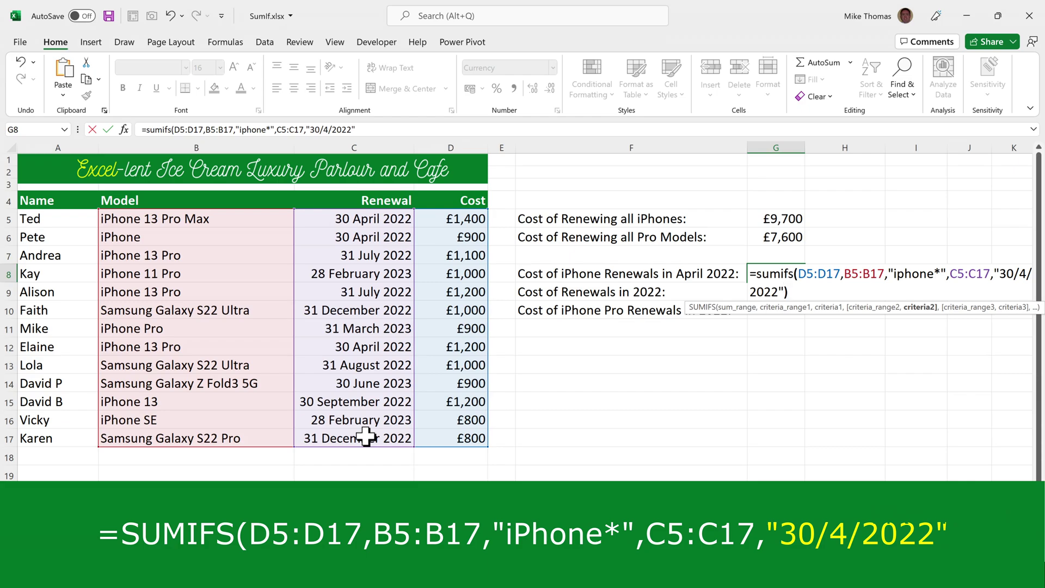
text())
key(ctrl+Return)
Enter the formula =SUMIFS(D5:D17,C5:C17,">=1/1/2022",C5:C17,"<=31/12/2022") in G9 to total the cost of all renewals in 2022
key(Return)
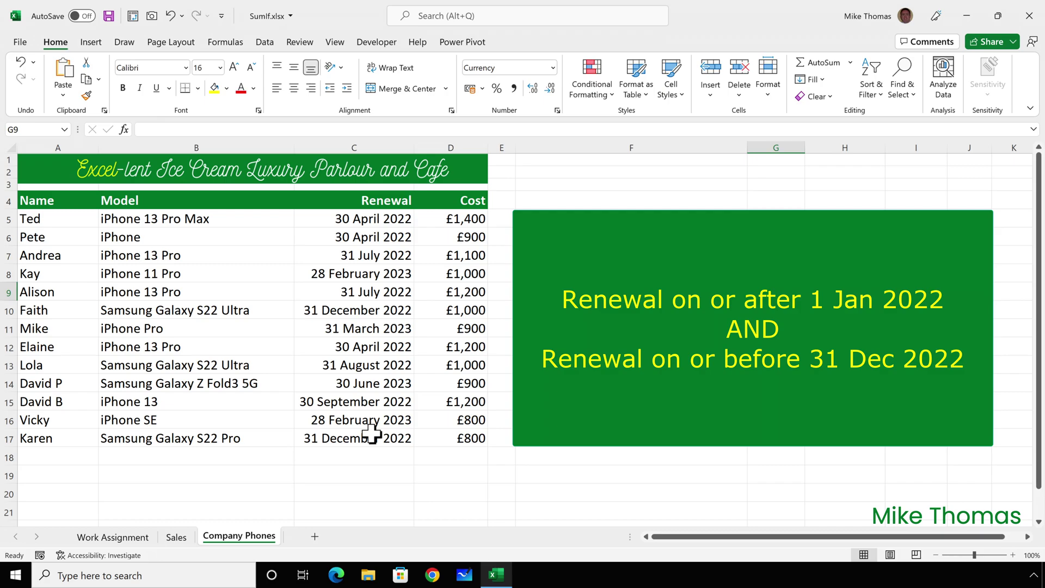
text(=sum)
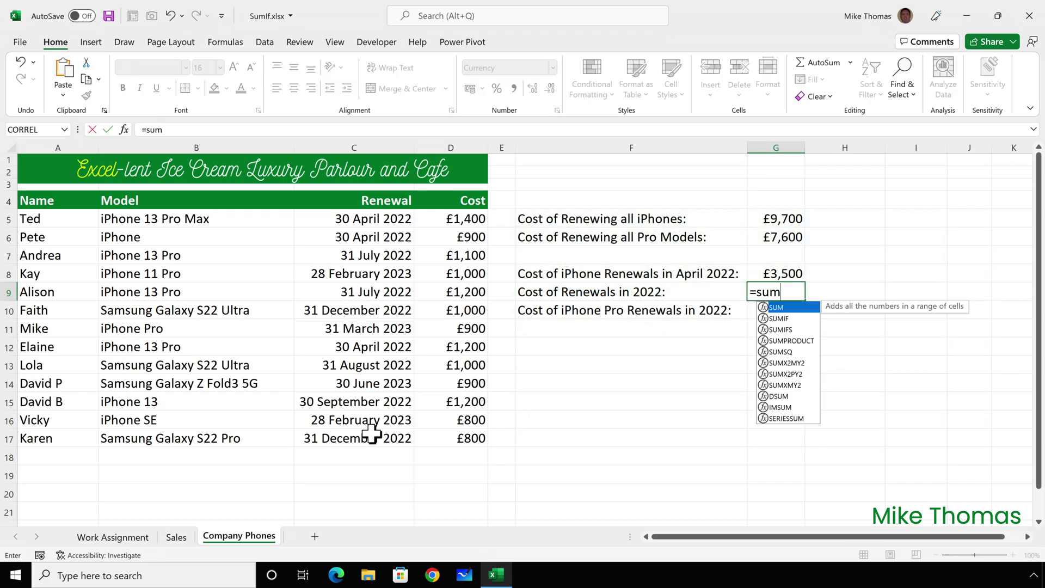
text(ifs()
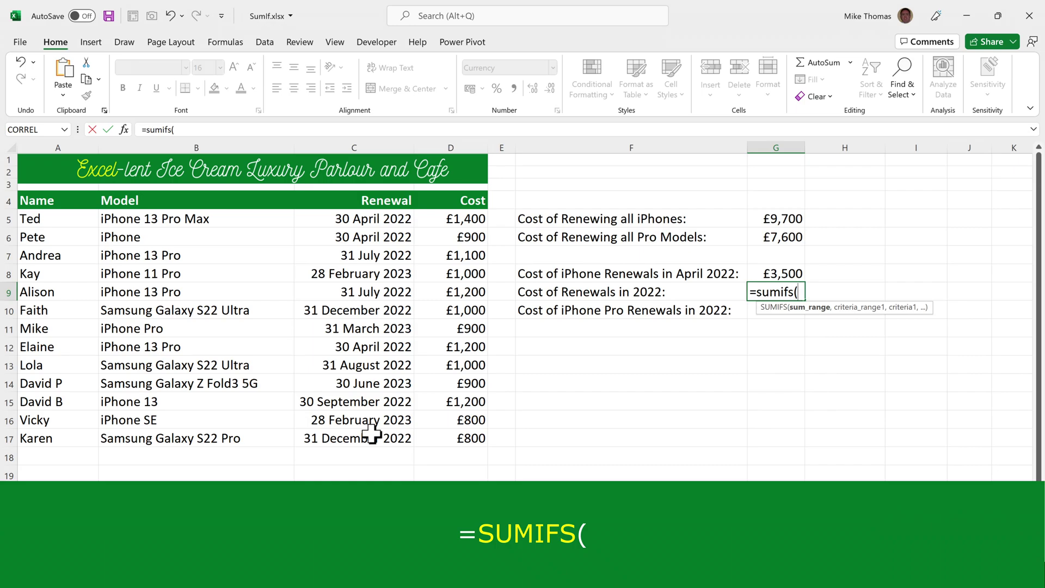
click(459, 222)
drag(459, 223, 457, 433)
text(,)
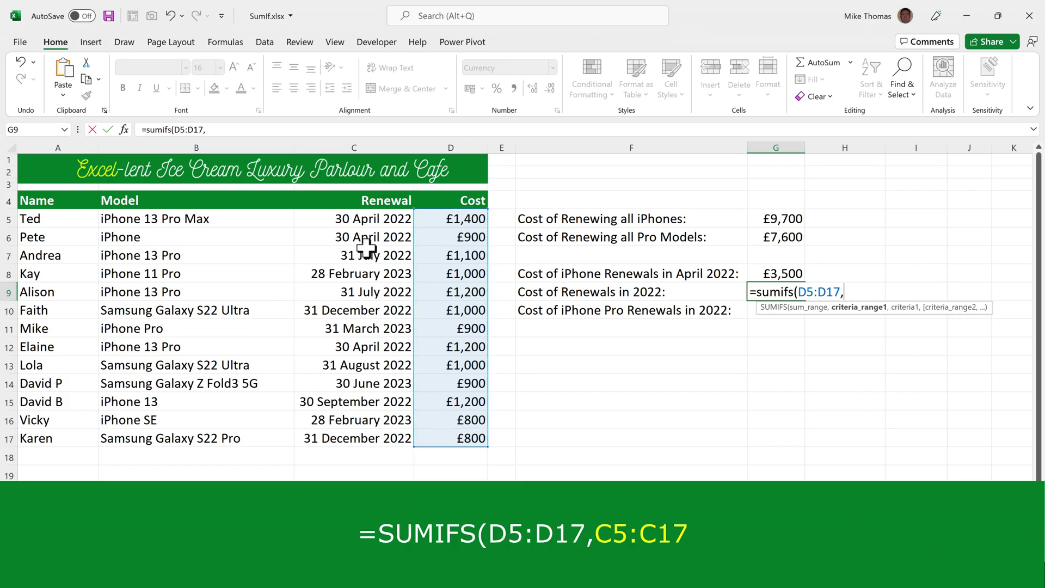
drag(375, 221, 371, 435)
text(,">=1/1/2022",)
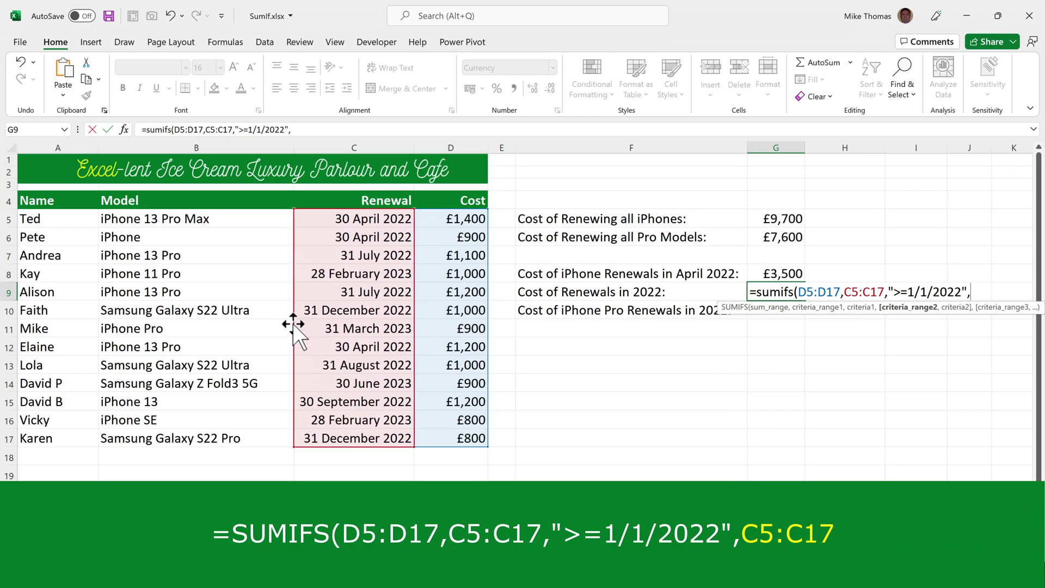
drag(373, 219, 374, 438)
text(,)
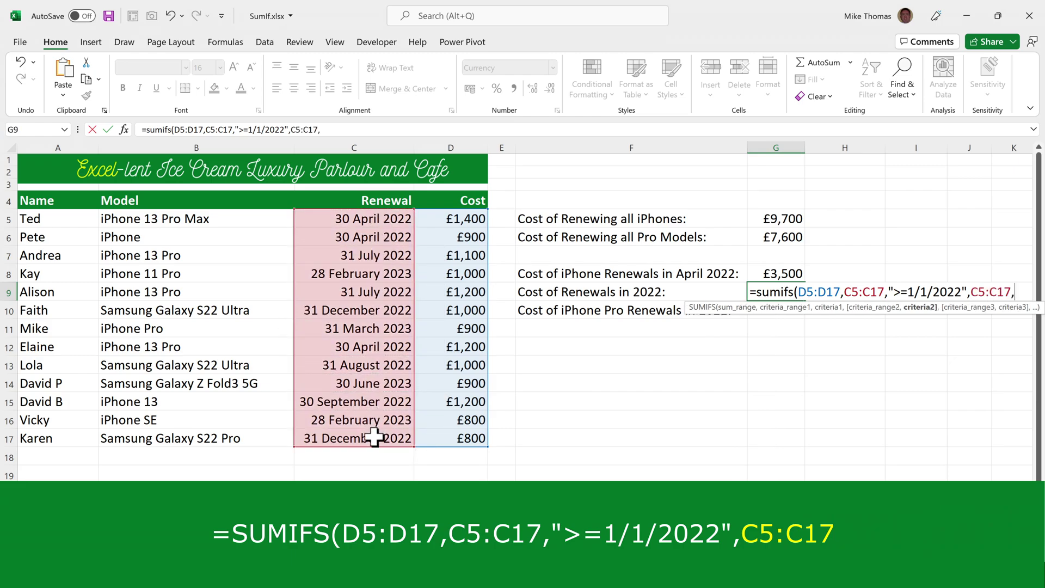
text(")
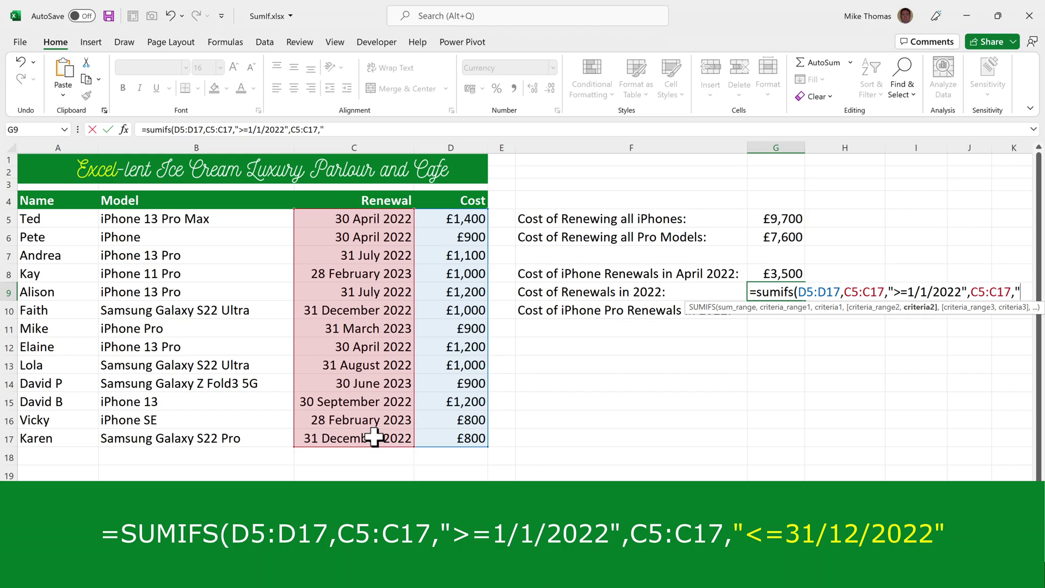
text(<=)
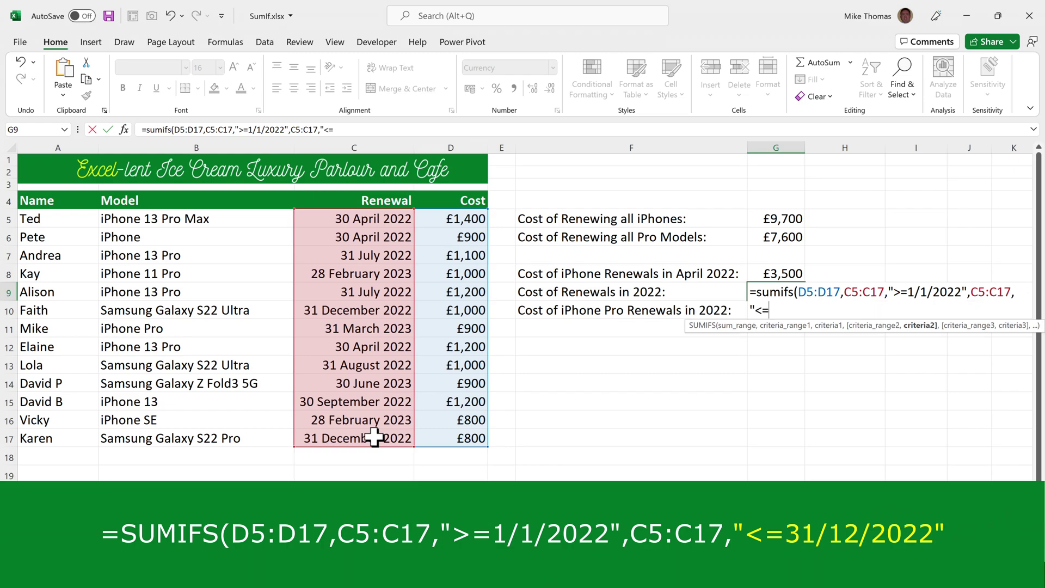
text(31/12/)
text(2022)
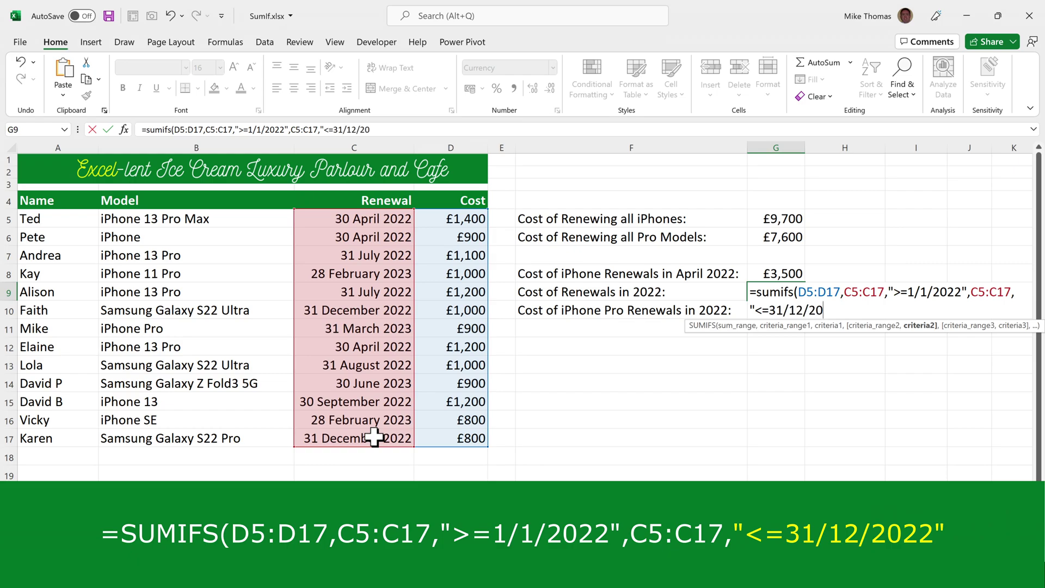
text(")
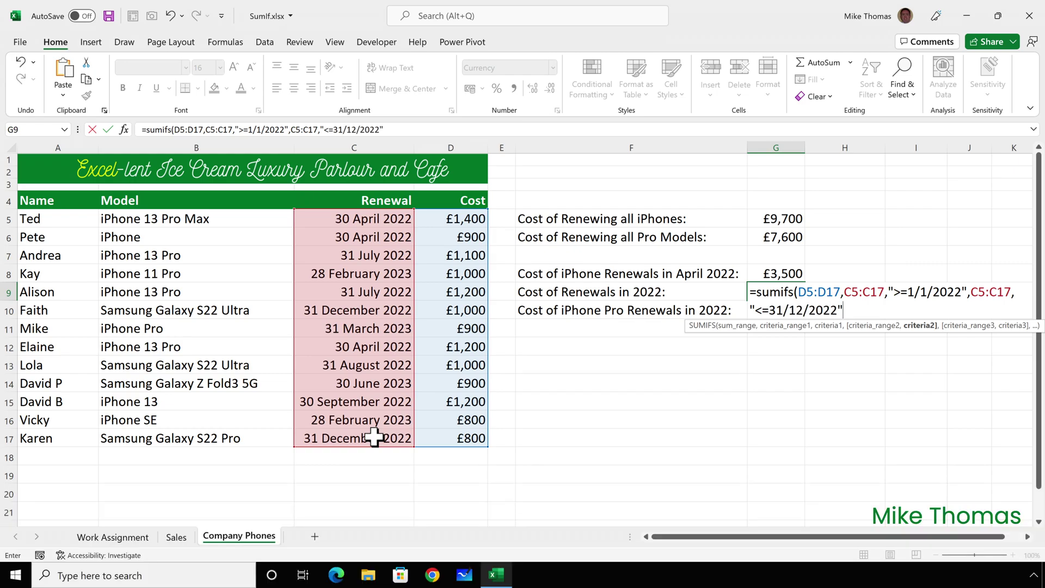
text())
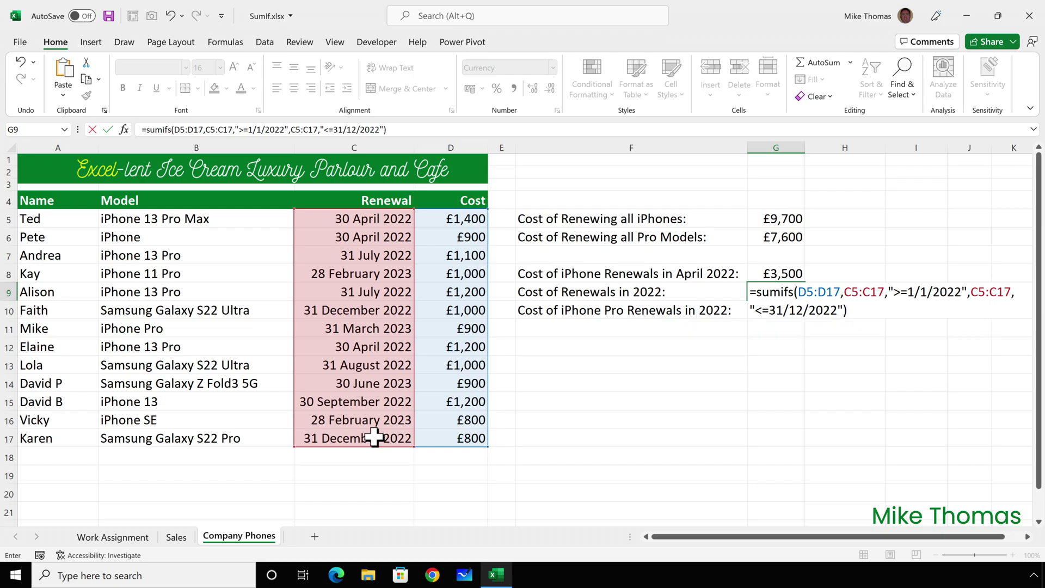
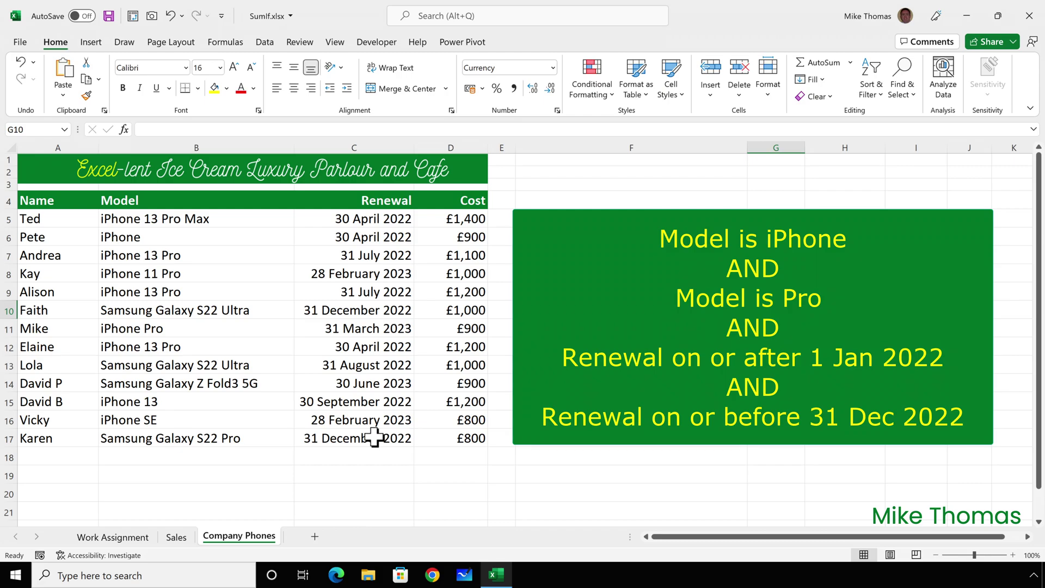
Begin a SUMIFS formula in G10 that sums D5:D17 where B5:B17 matches both "iphone*" and "*pro*"
text(=s)
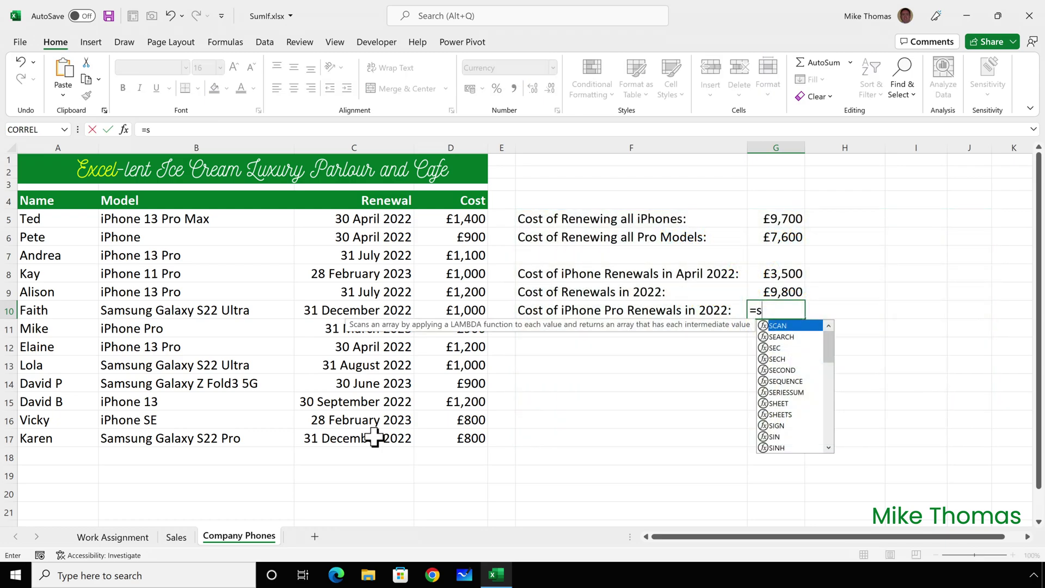
text(umifs()
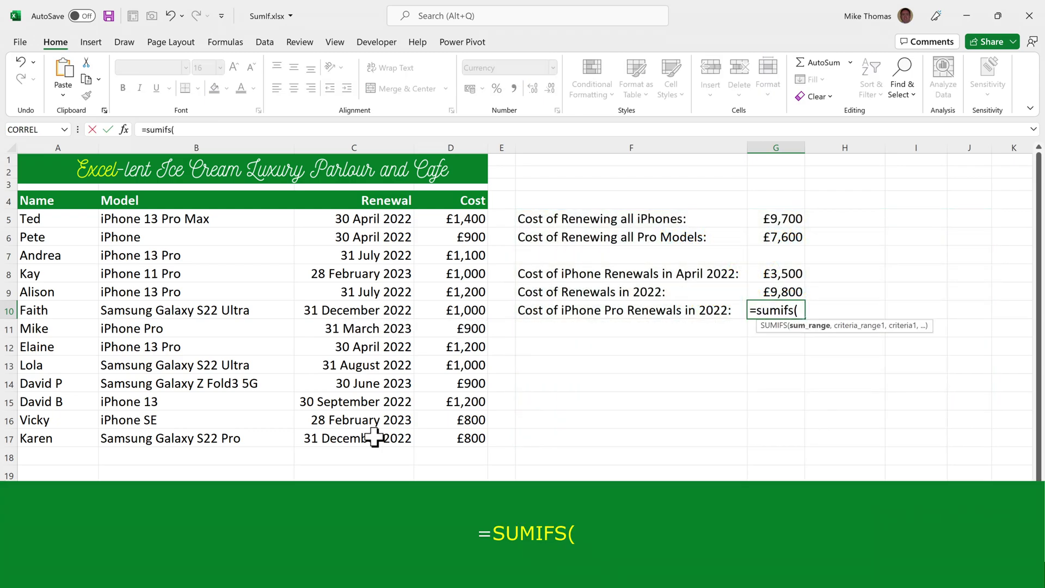
drag(457, 218, 453, 431)
text(,)
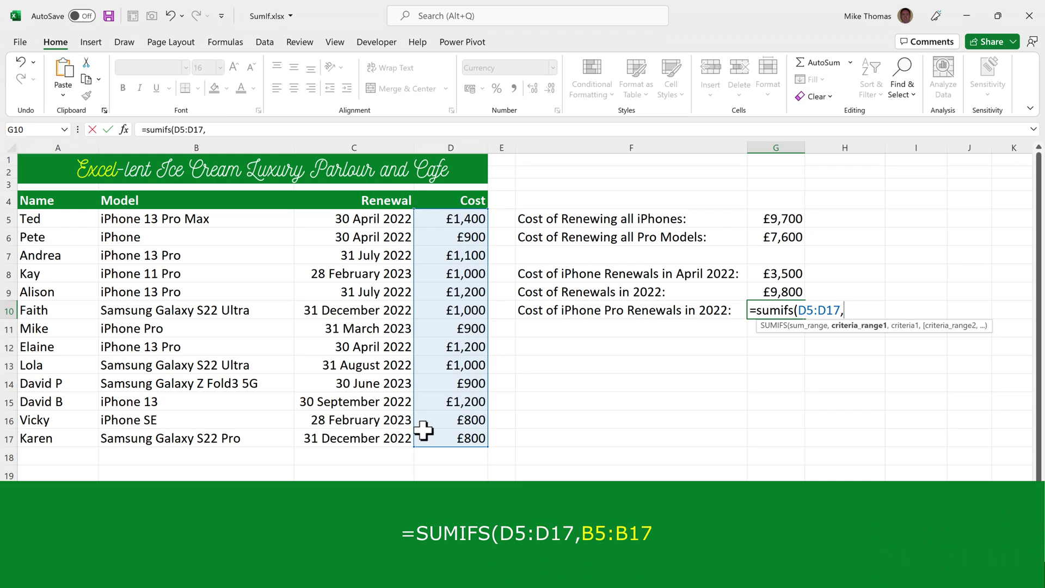
drag(243, 219, 237, 436)
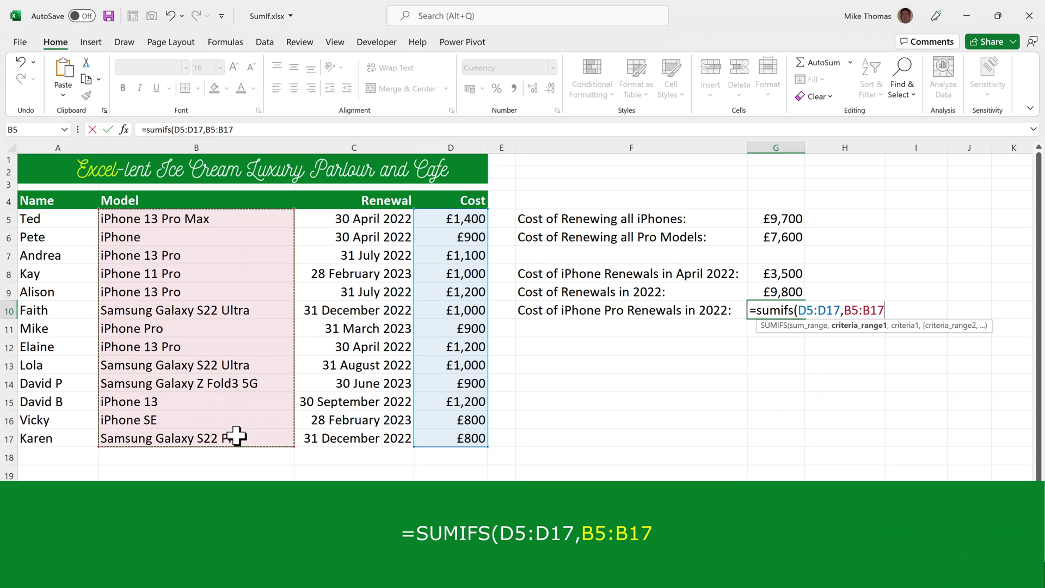
text(,)
text("i)
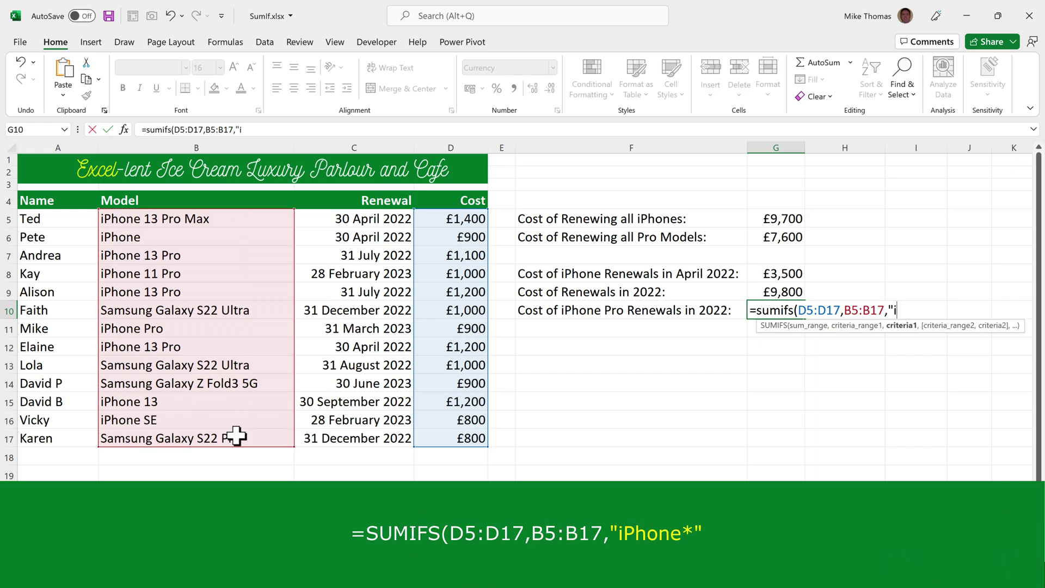
text(phone*",)
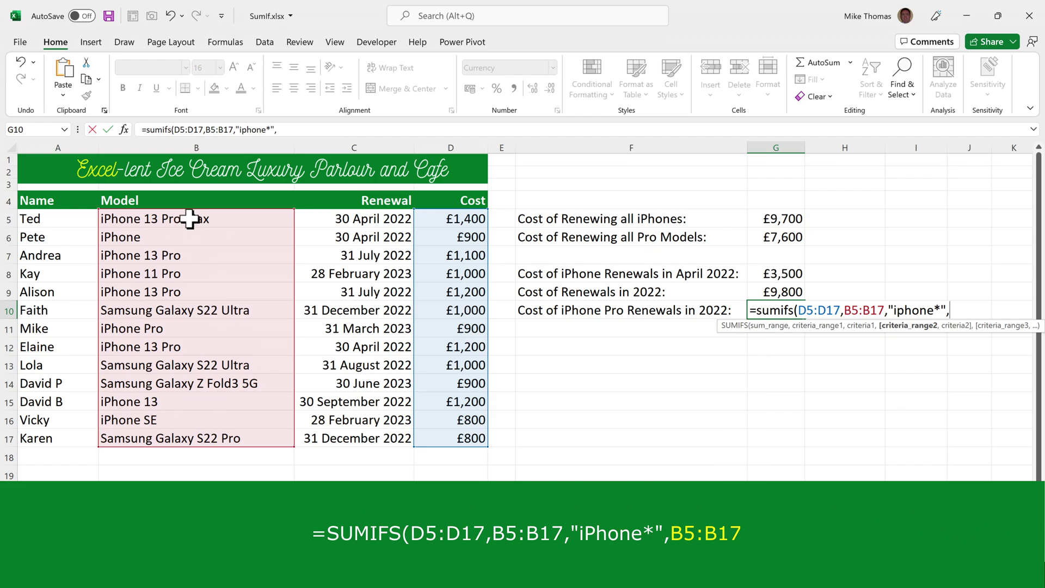
drag(189, 220, 183, 437)
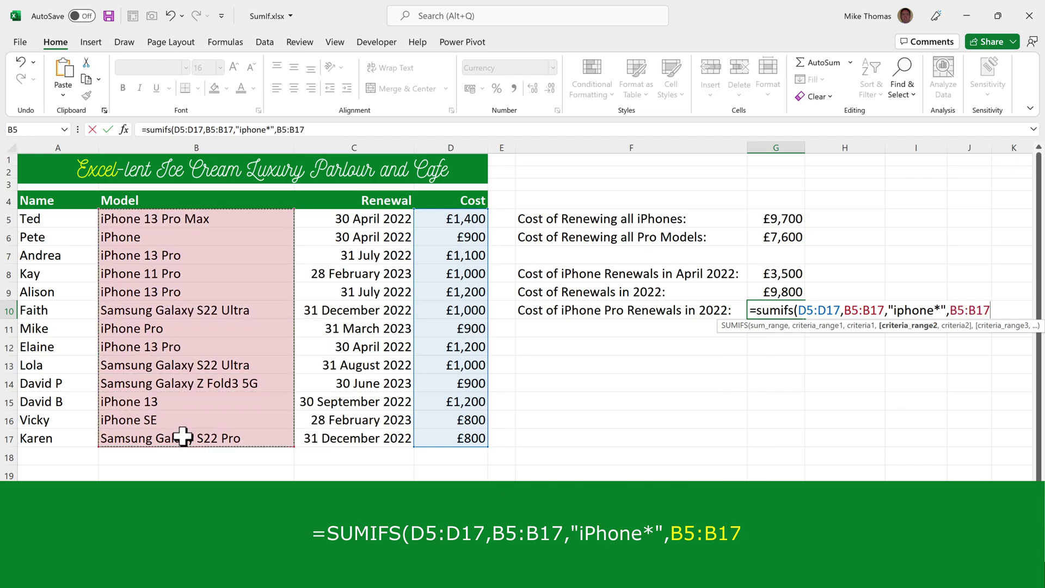
text(,")
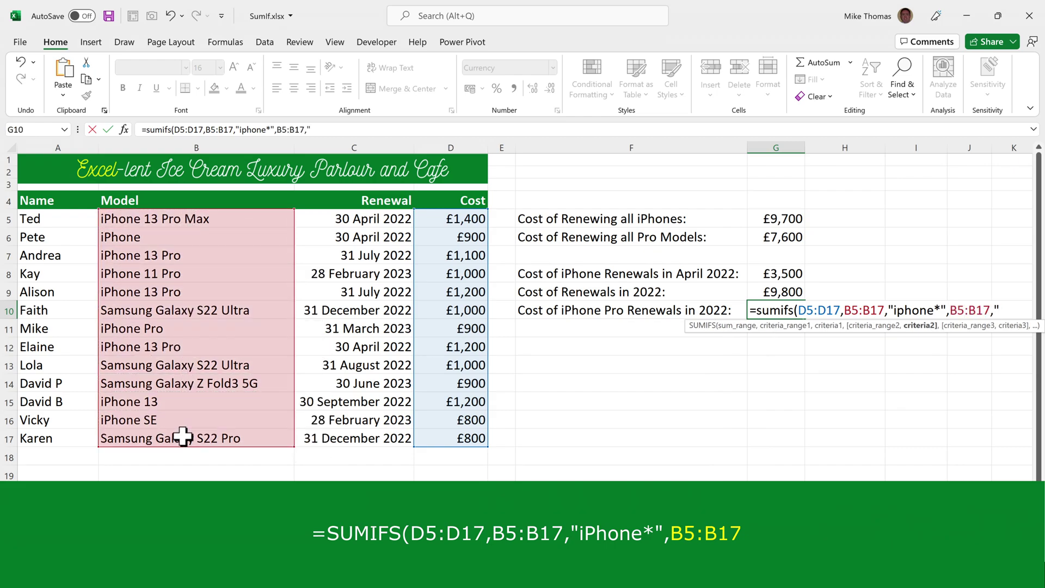
text(*pro)
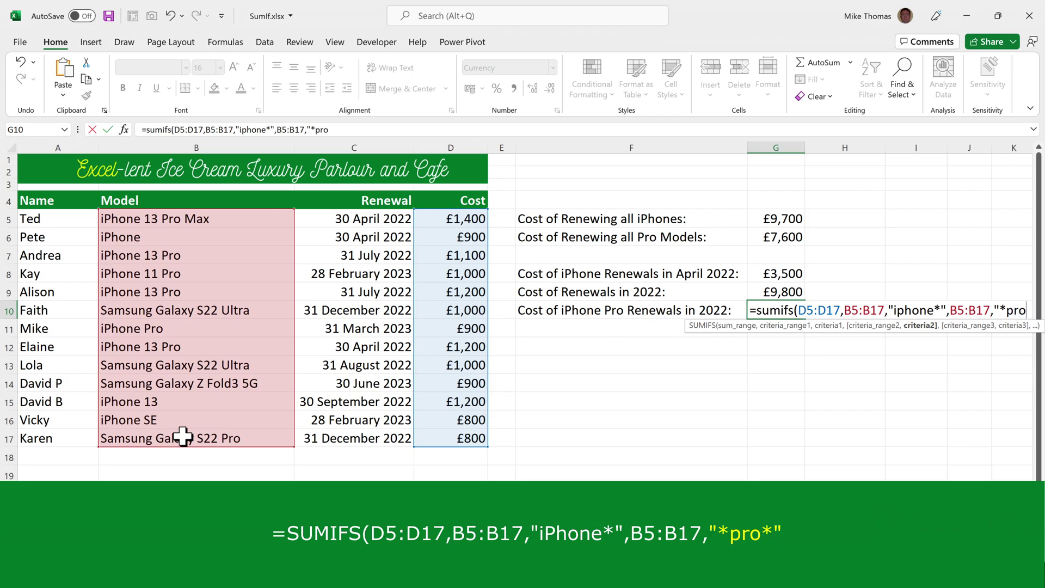
text(*")
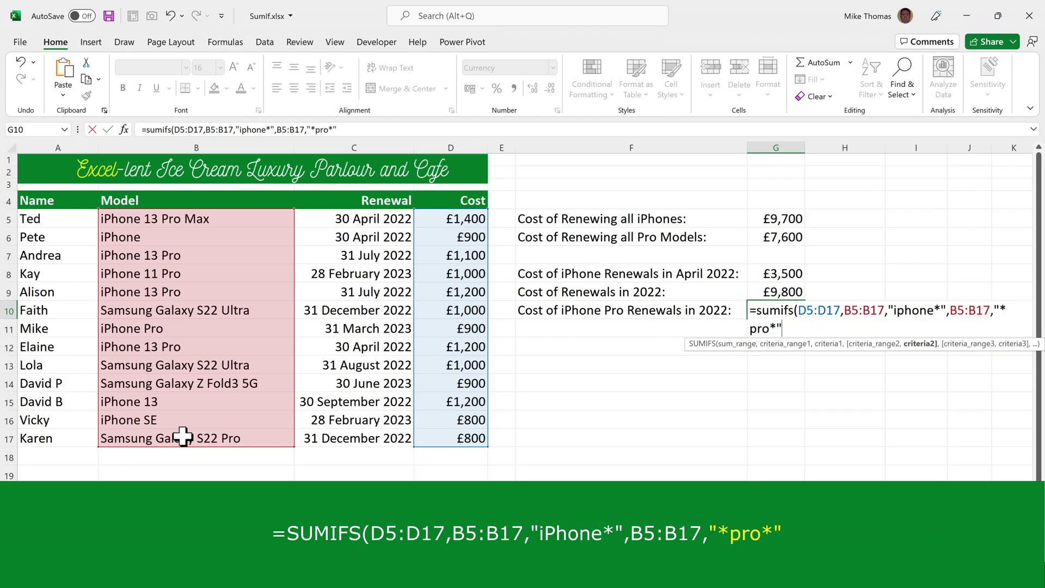
text(,)
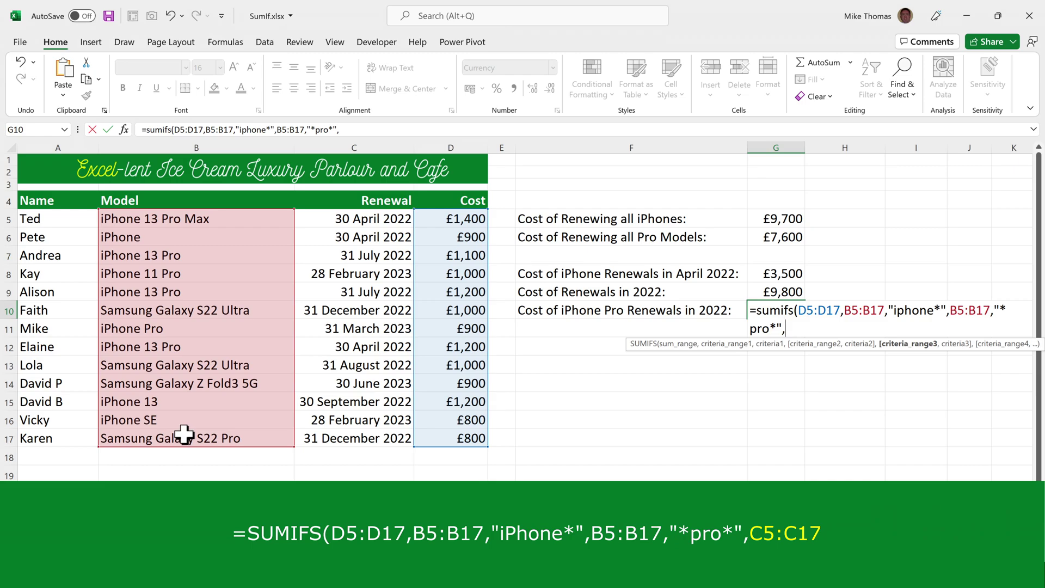
Complete the G10 formula with the renewal date criteria C5:C17,">=1/1/2022" and C5:C17,"<=31/12/2022"
drag(341, 217, 330, 435)
text(,)
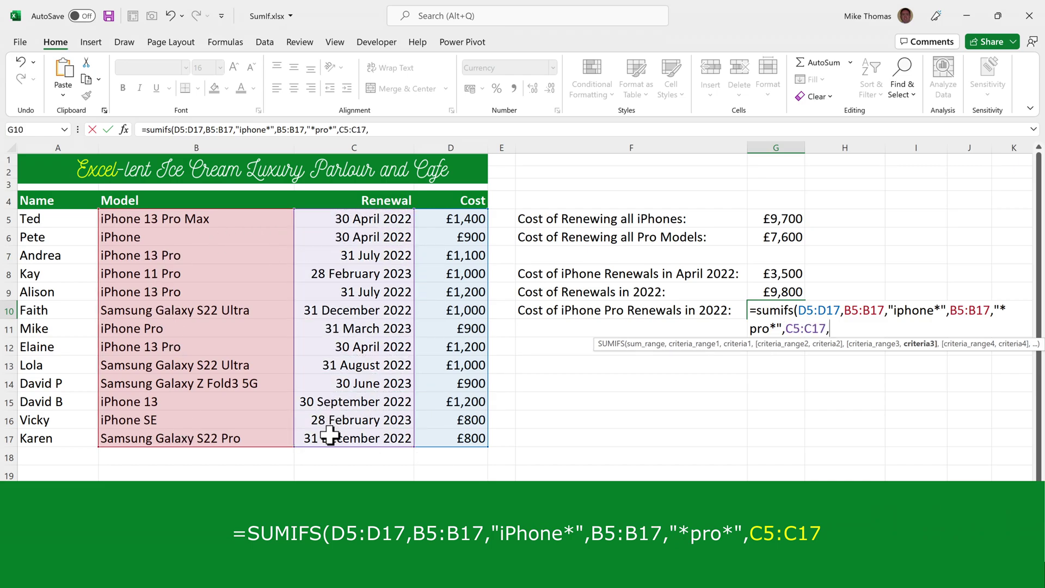
text(")
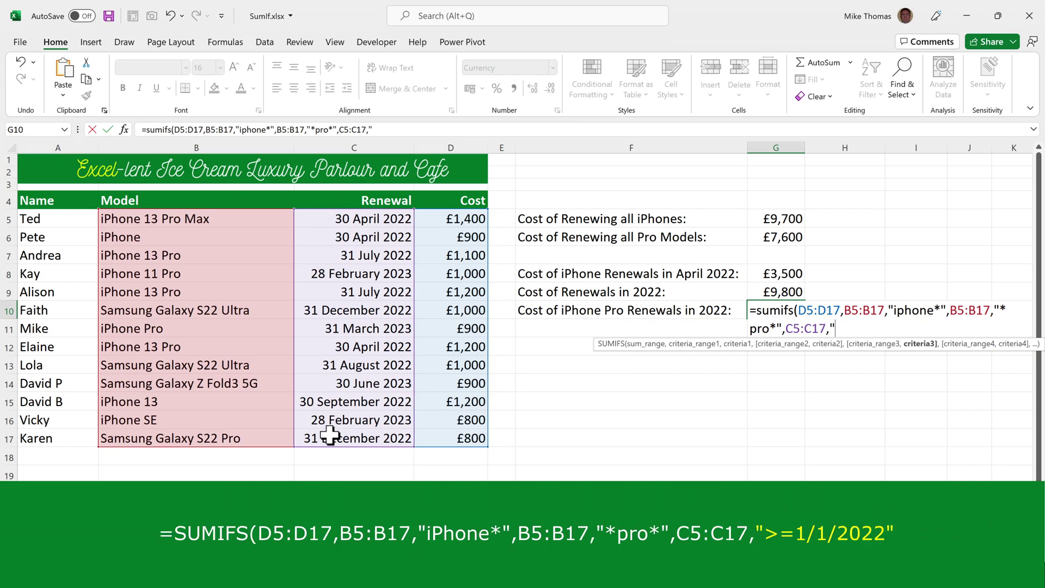
text(>=1/1/2022")
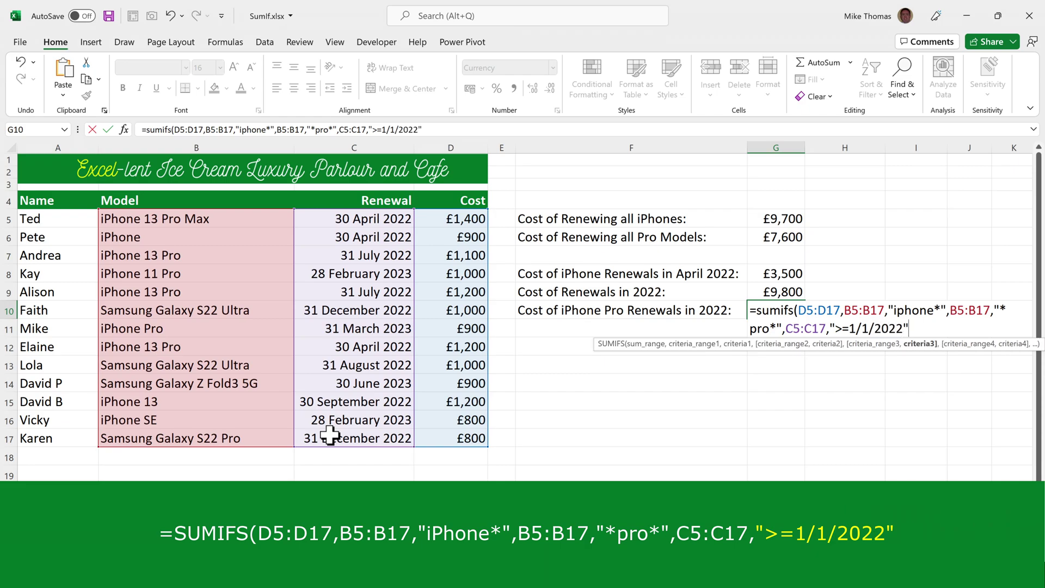
text(,)
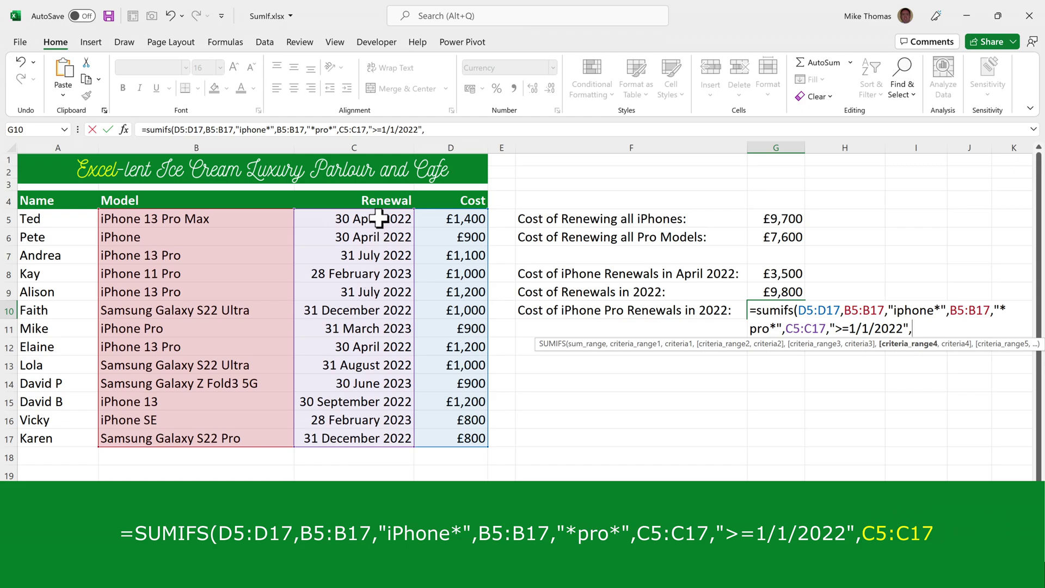
drag(379, 219, 368, 434)
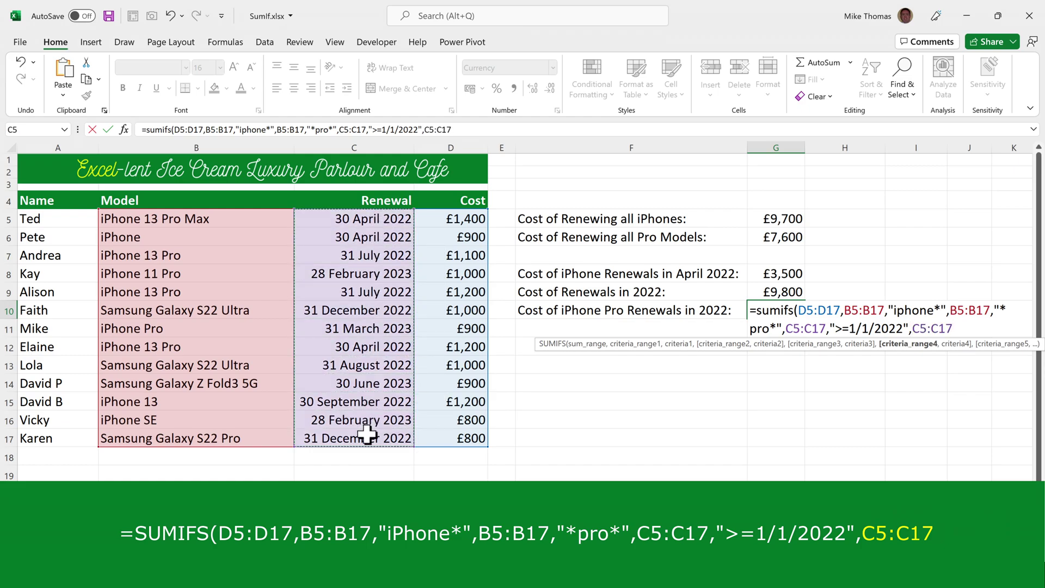
text(,")
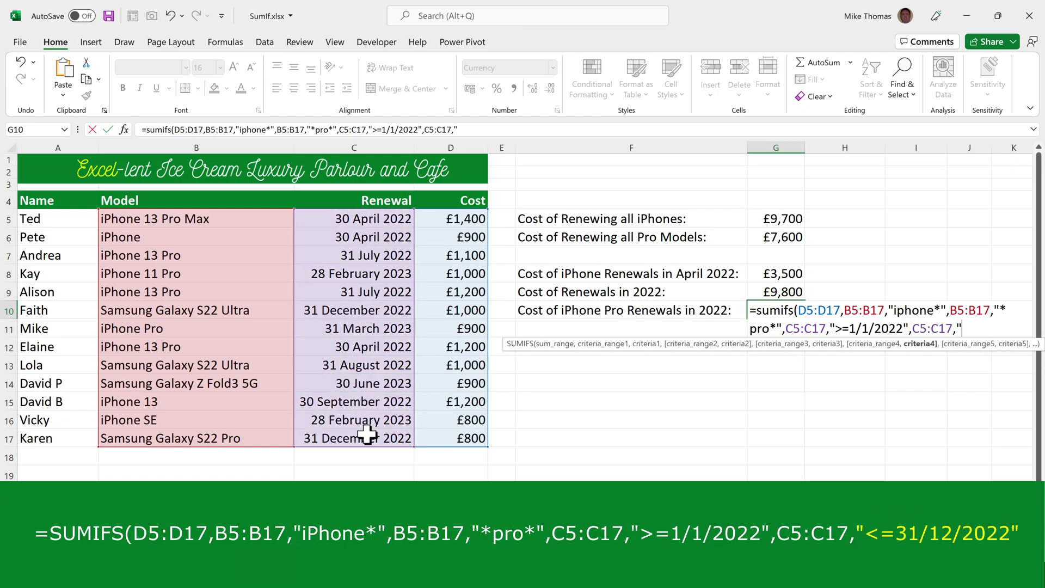
text(<=31/12/2022)
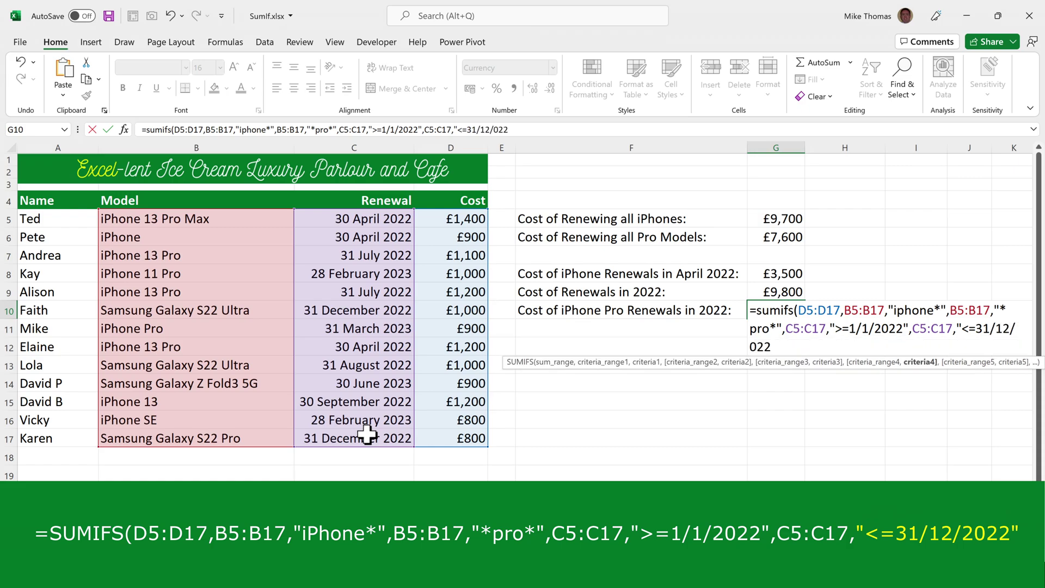
key(BackSpace)
text(2)
text("))
key(ctrl+Return)
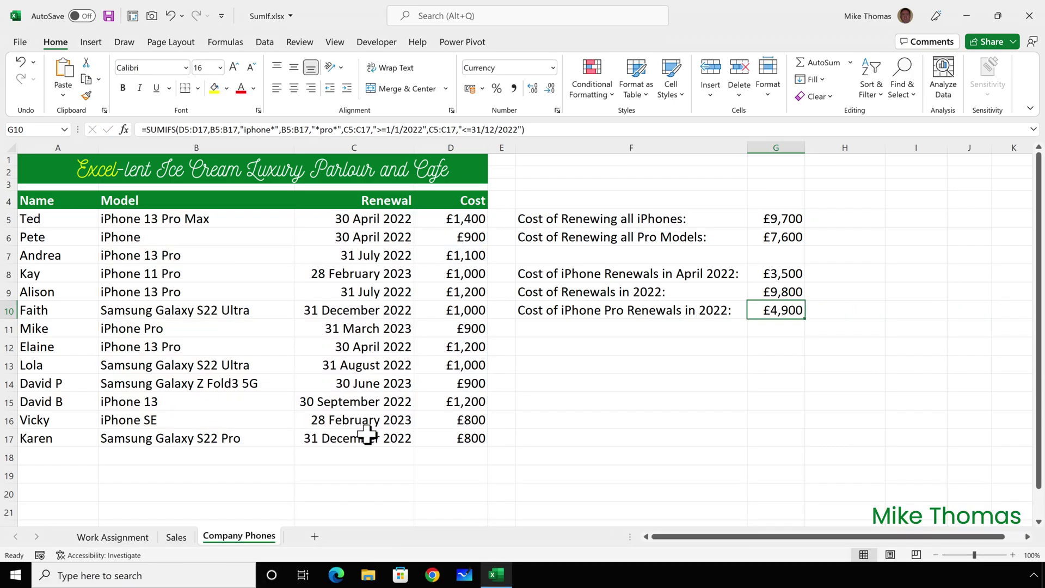